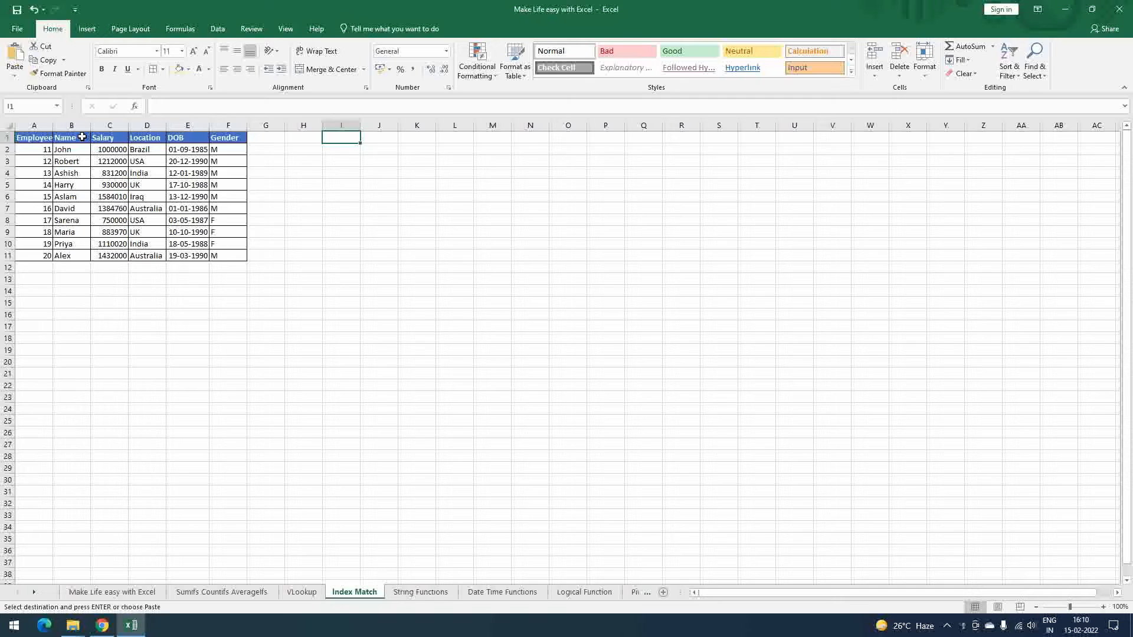
left_click(145, 172)
left_click(142, 243)
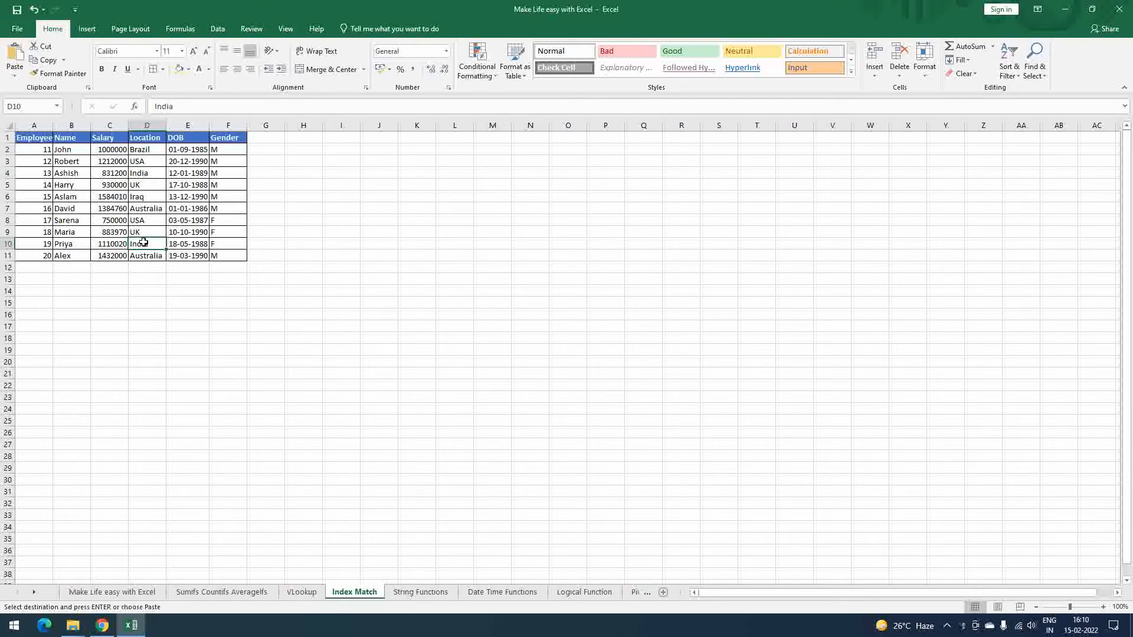
left_click(156, 173)
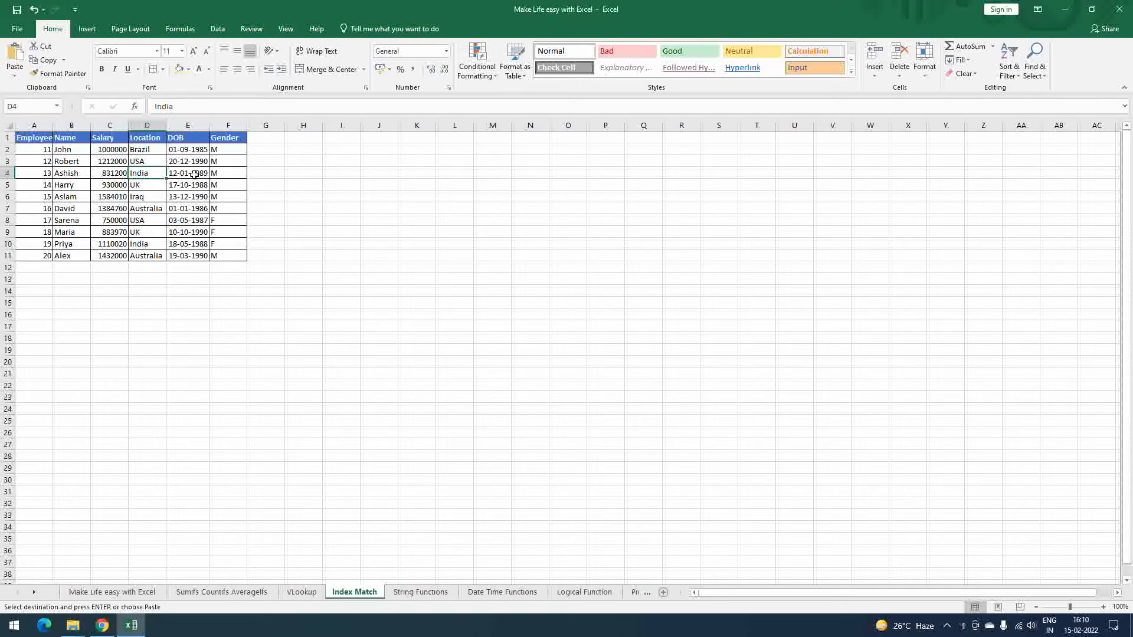
left_click(194, 175)
left_click(185, 187)
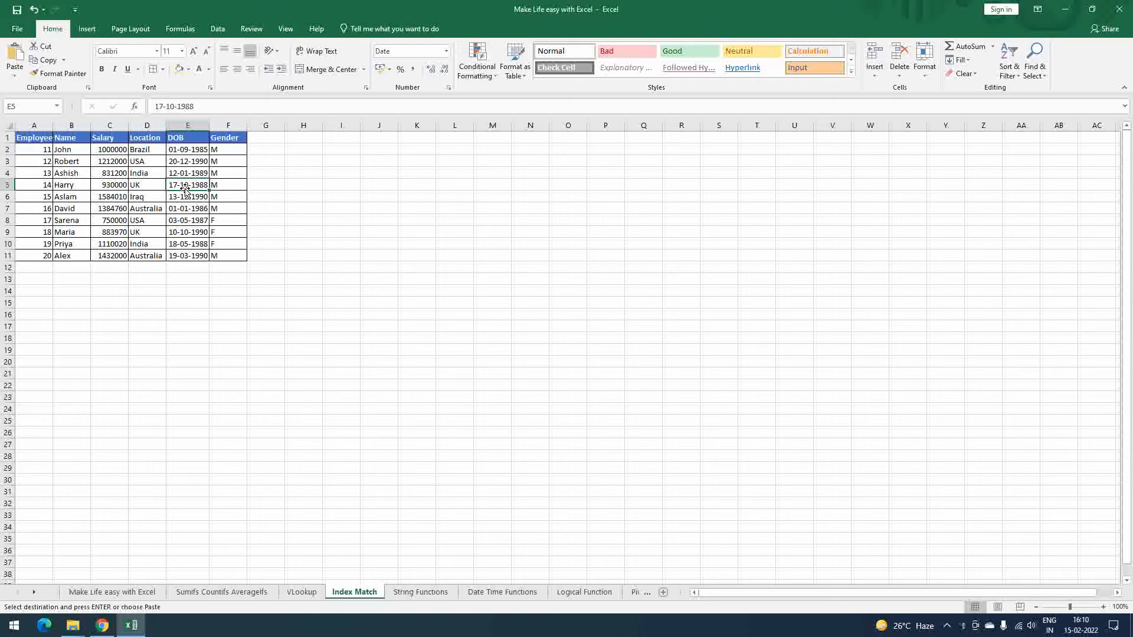
left_click(75, 171)
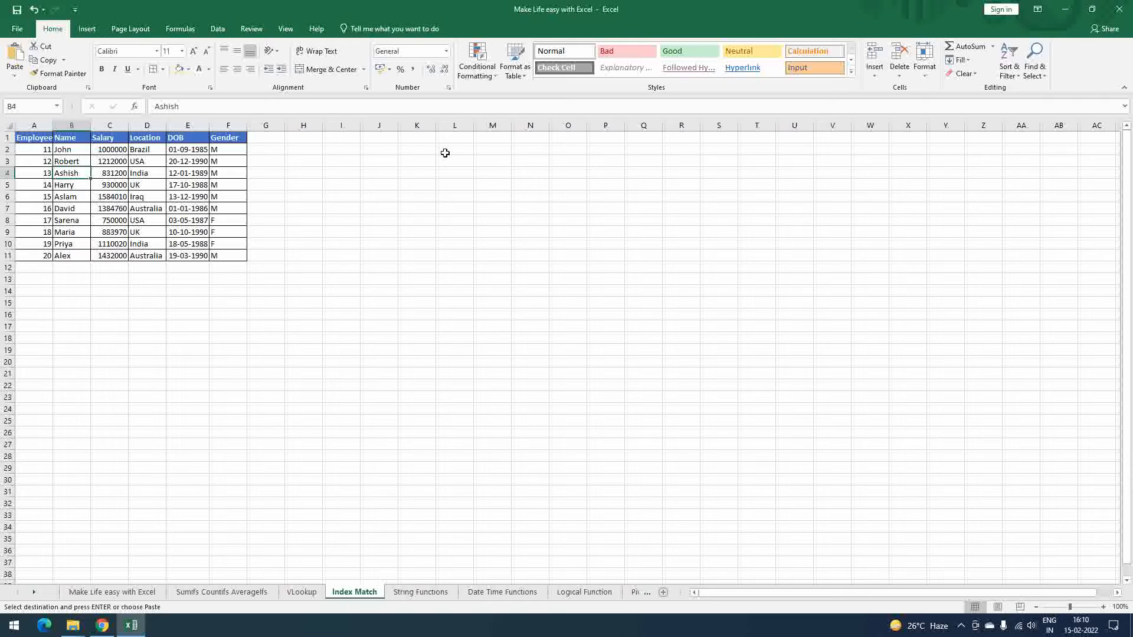
Enlarge the sheet to 120% zoom and fit the DOB column's width to its dates
left_click(388, 150)
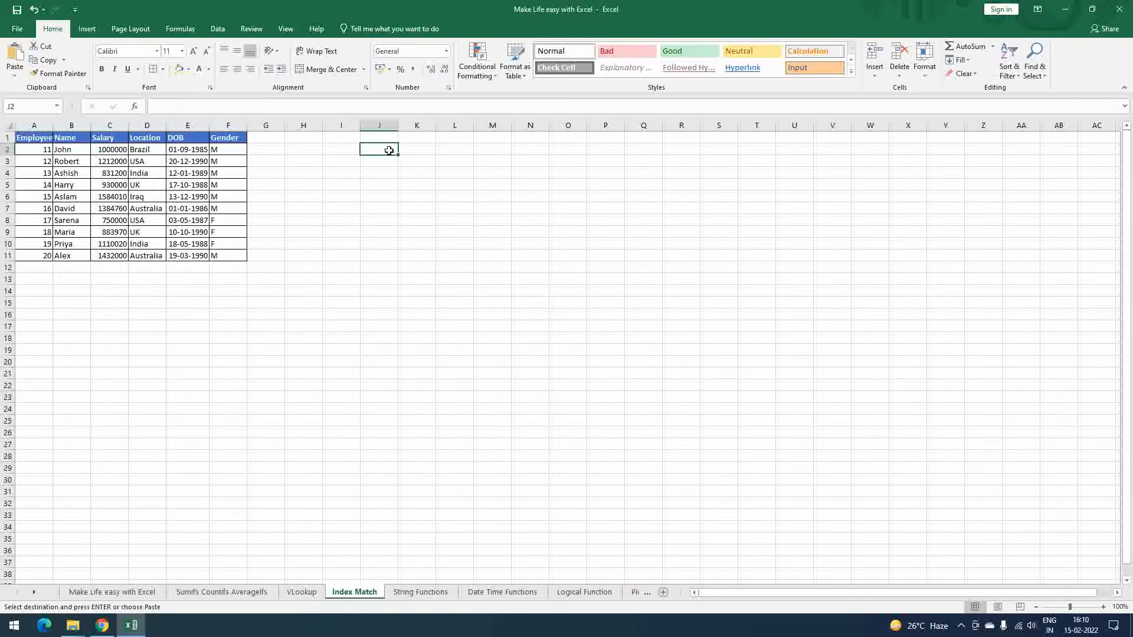
left_click(86, 29)
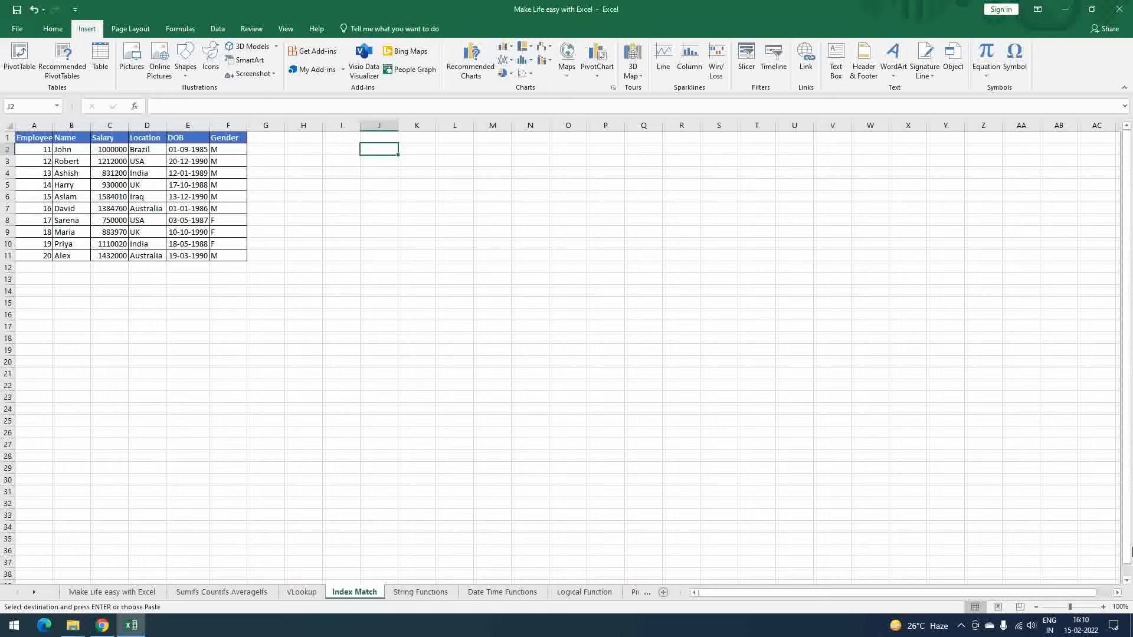
left_click(1103, 607)
left_click(1103, 607)
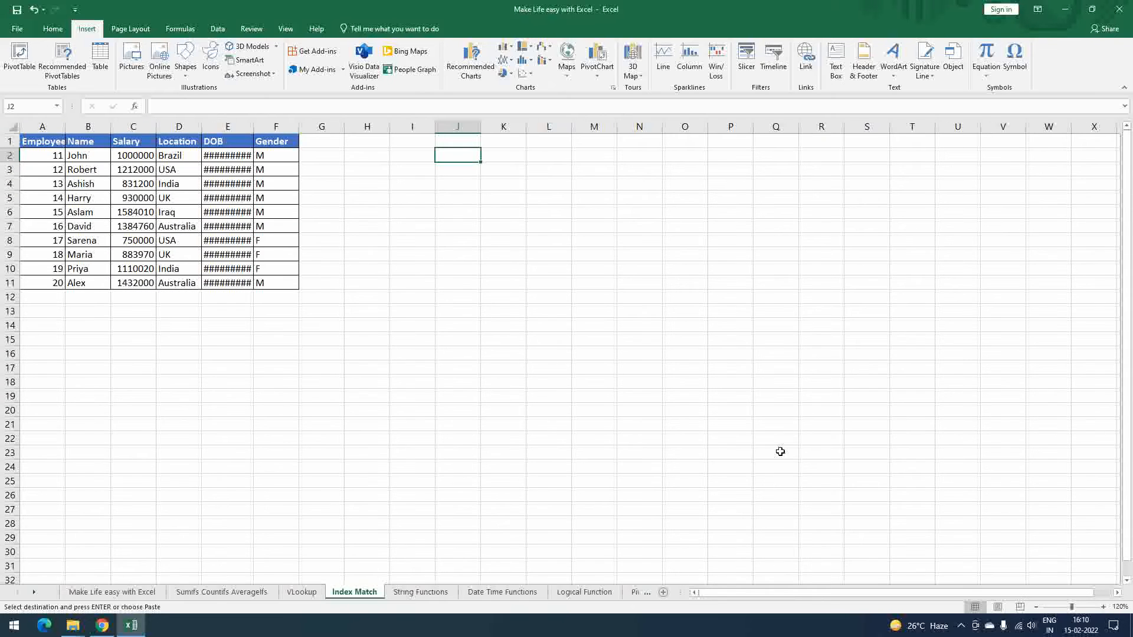
double_click(252, 128)
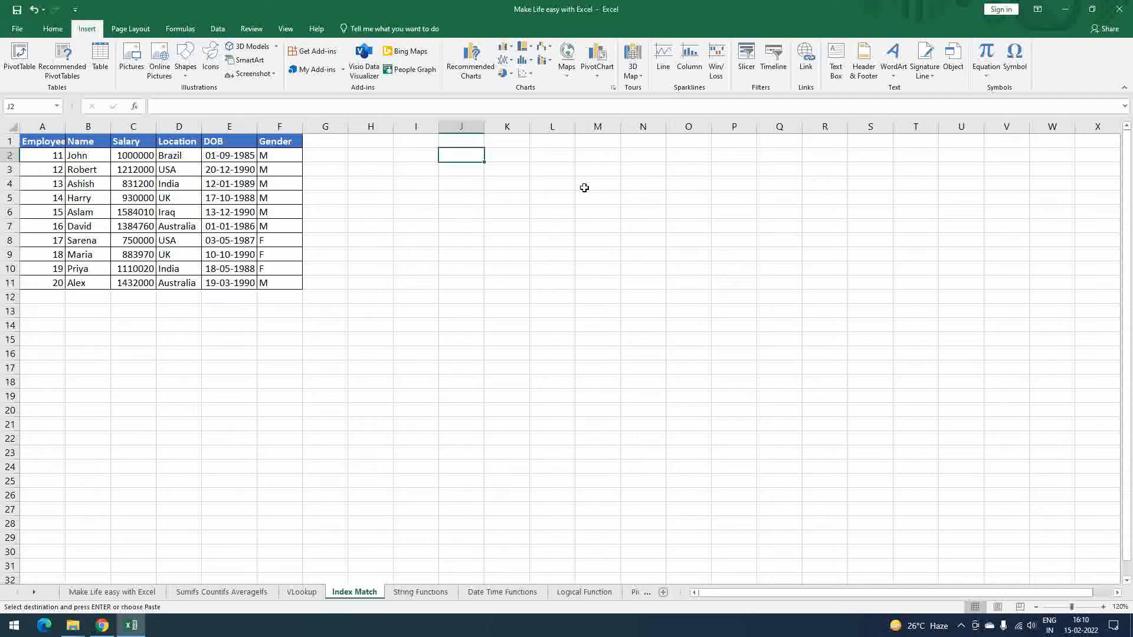
Enter an INDEX formula in J2 that returns row 4, column 2 of the employee table A1:F11
type("=inde")
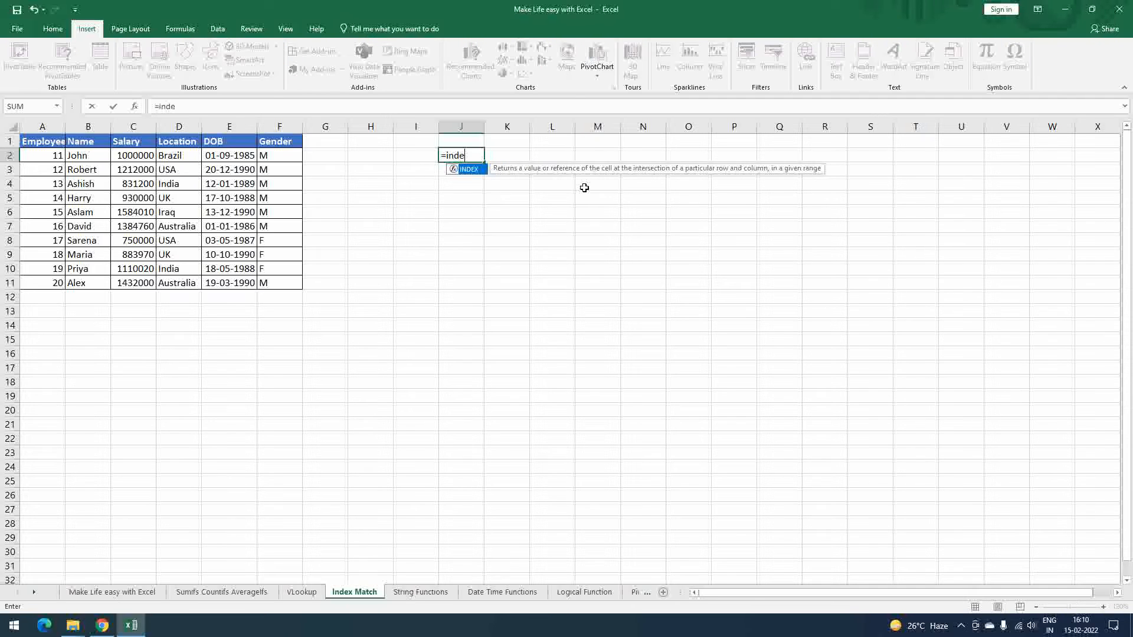
type("x(")
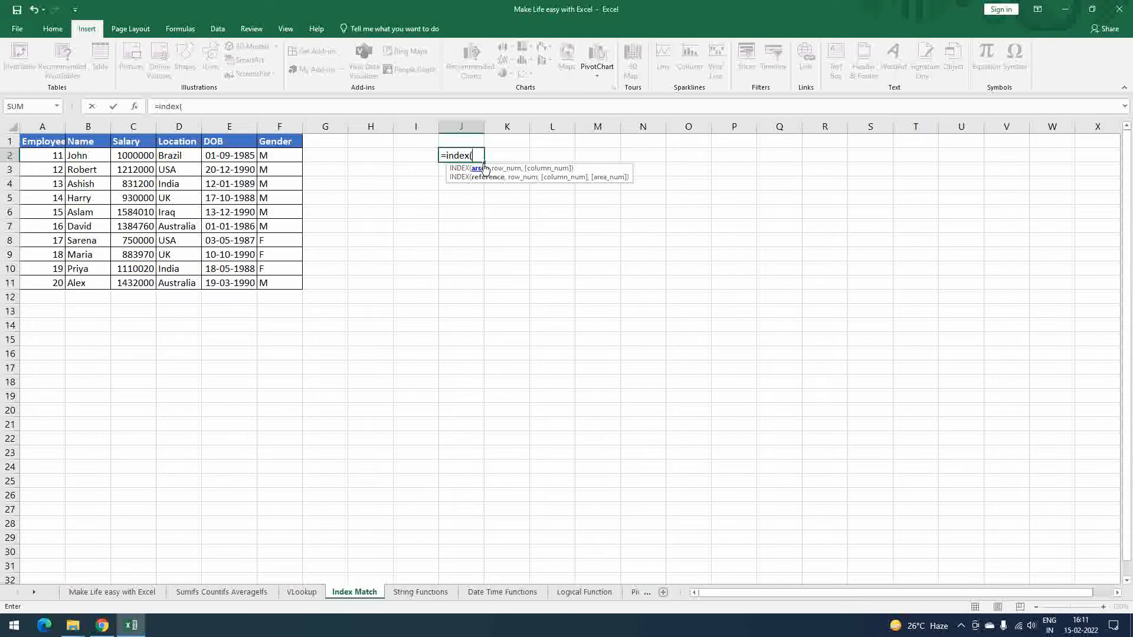
left_click_drag(42, 142, 277, 283)
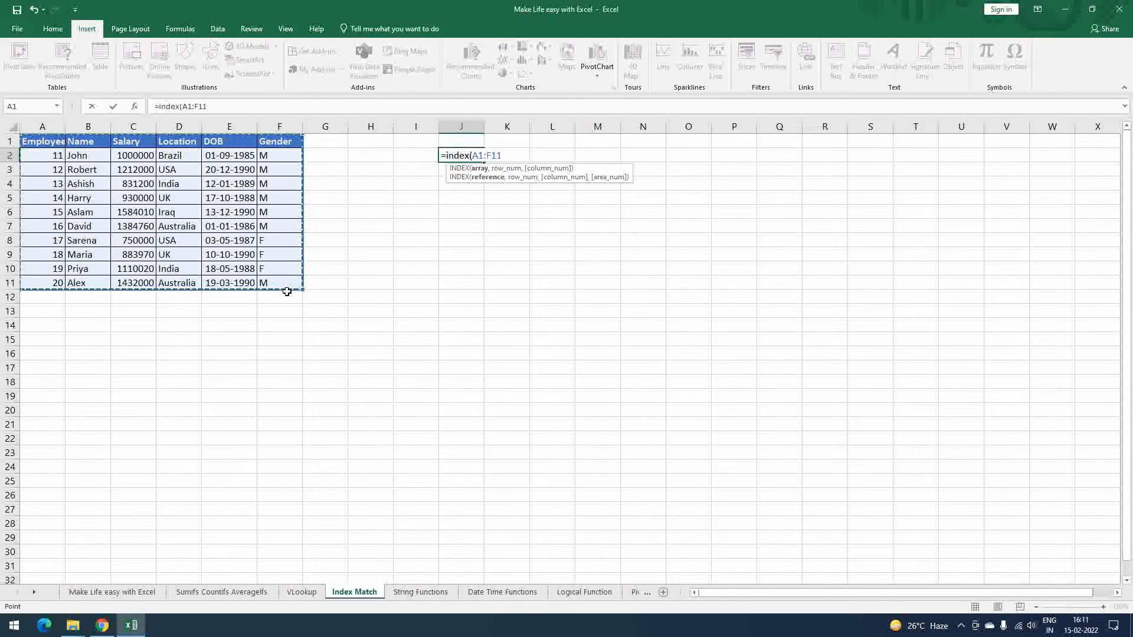
type(",4")
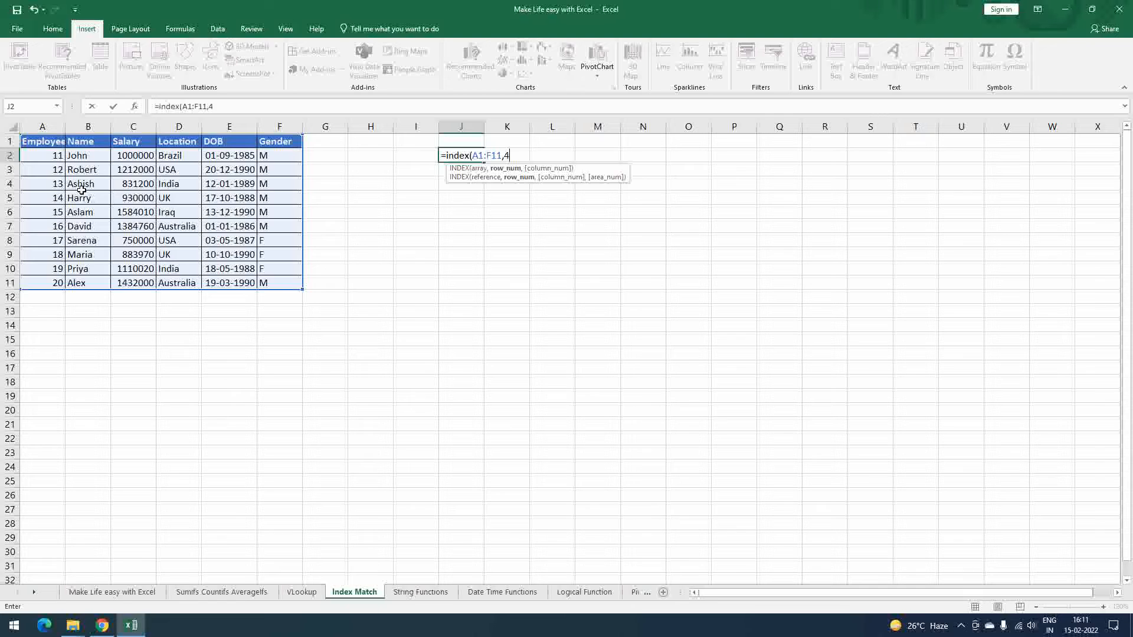
type(",")
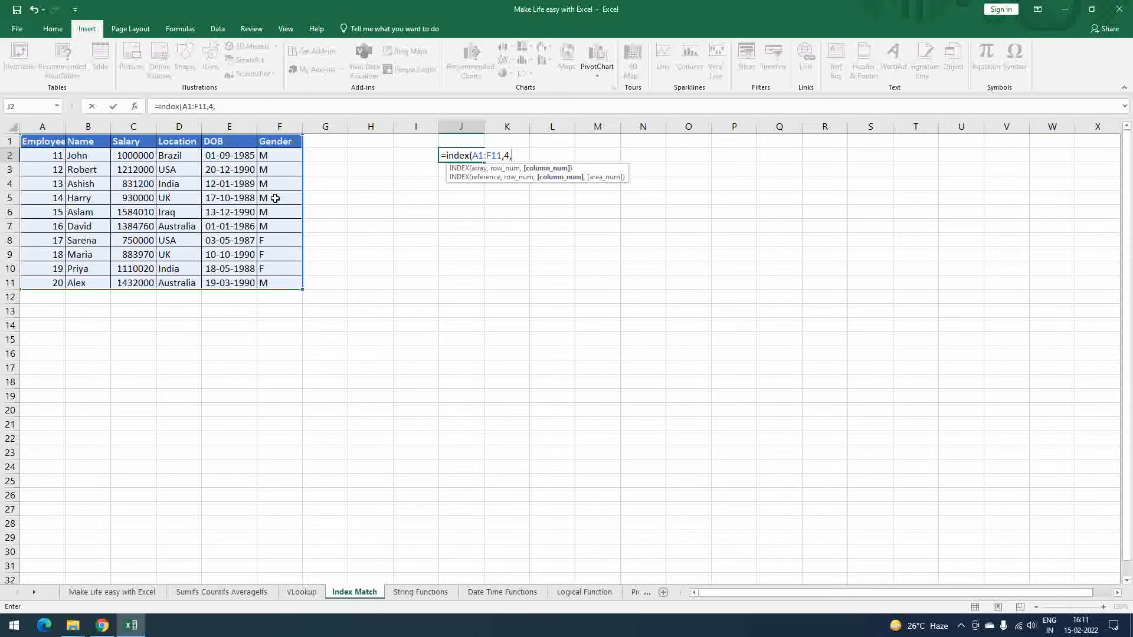
type("2)")
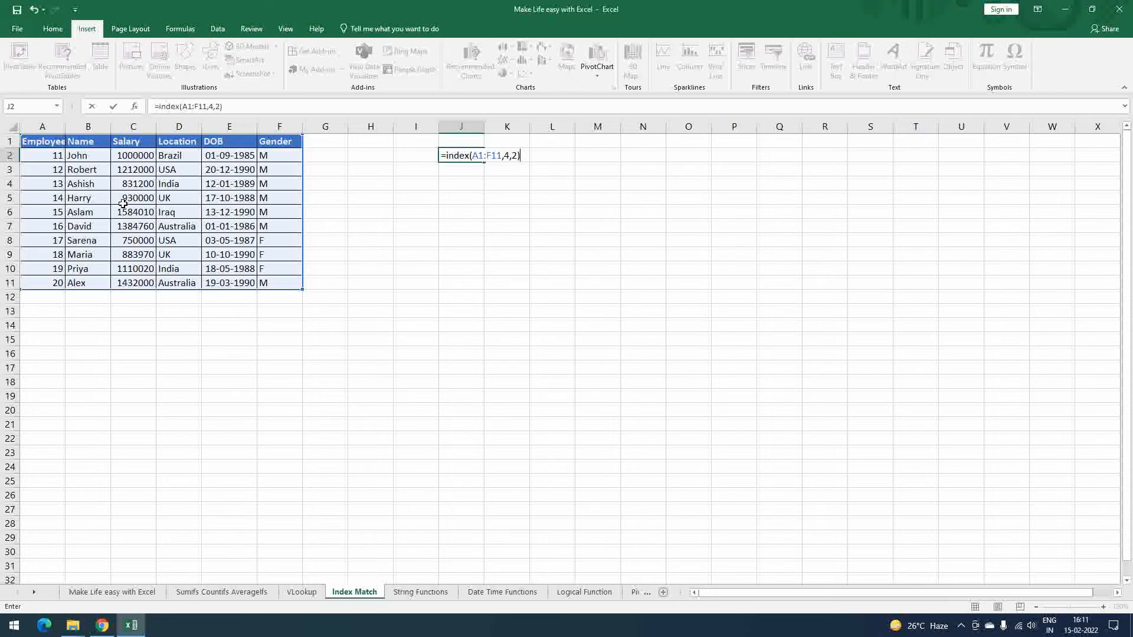
key("Return")
key("Up")
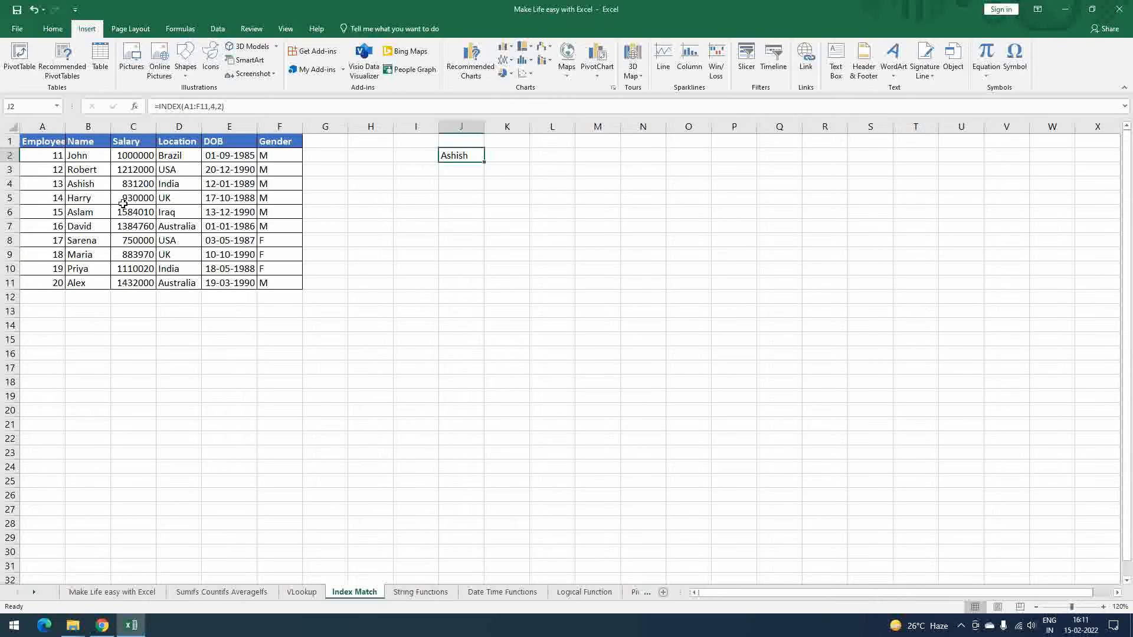
Review the array, row and column arguments of the INDEX formula in J2 against the employee table, leaving the formula as it is
key("F2")
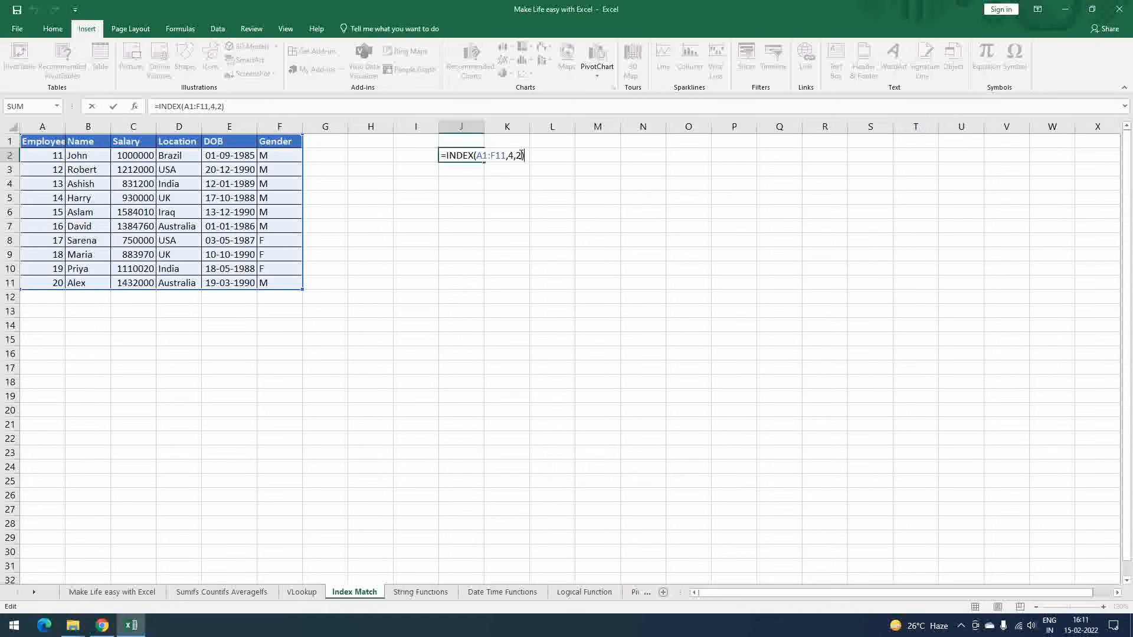
key("Escape")
left_click_drag(42, 141, 79, 185)
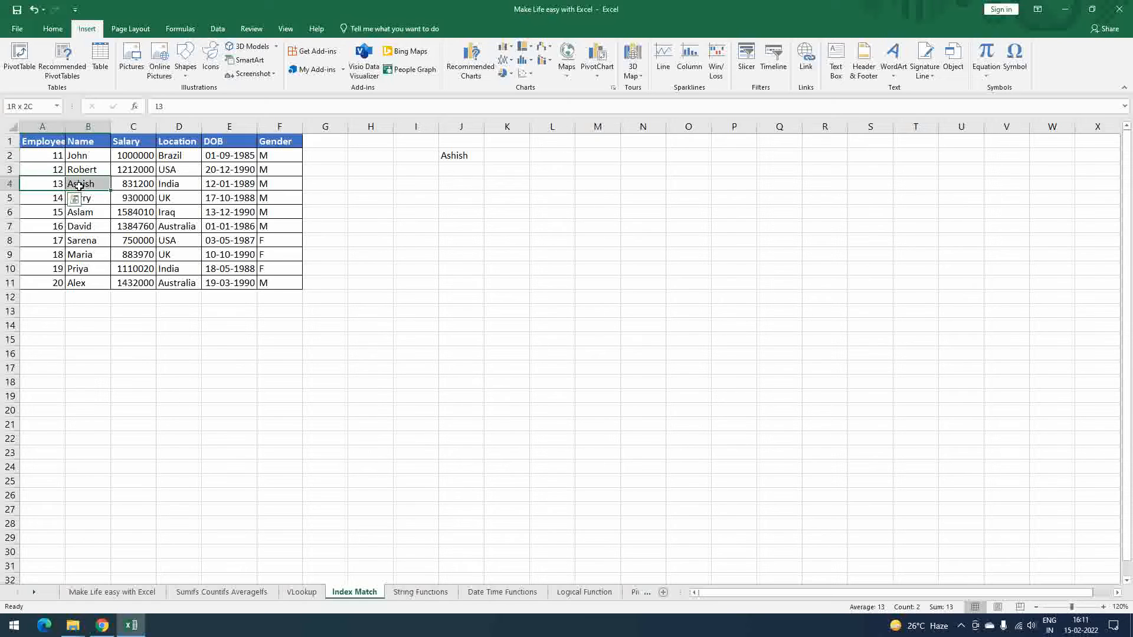
left_click(84, 184)
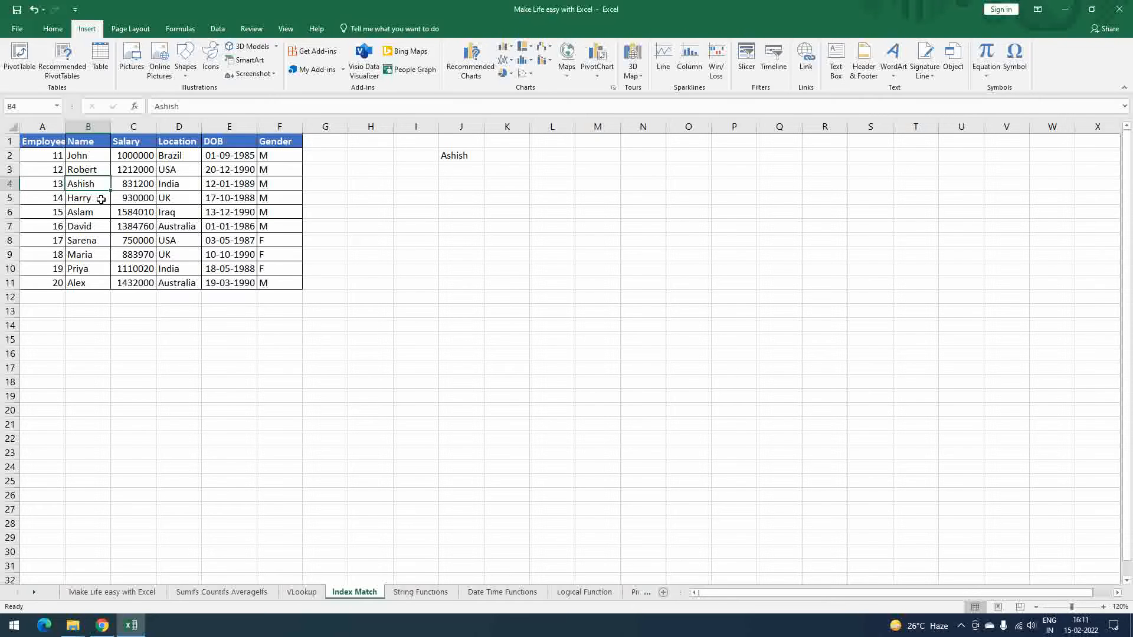
left_click(470, 154)
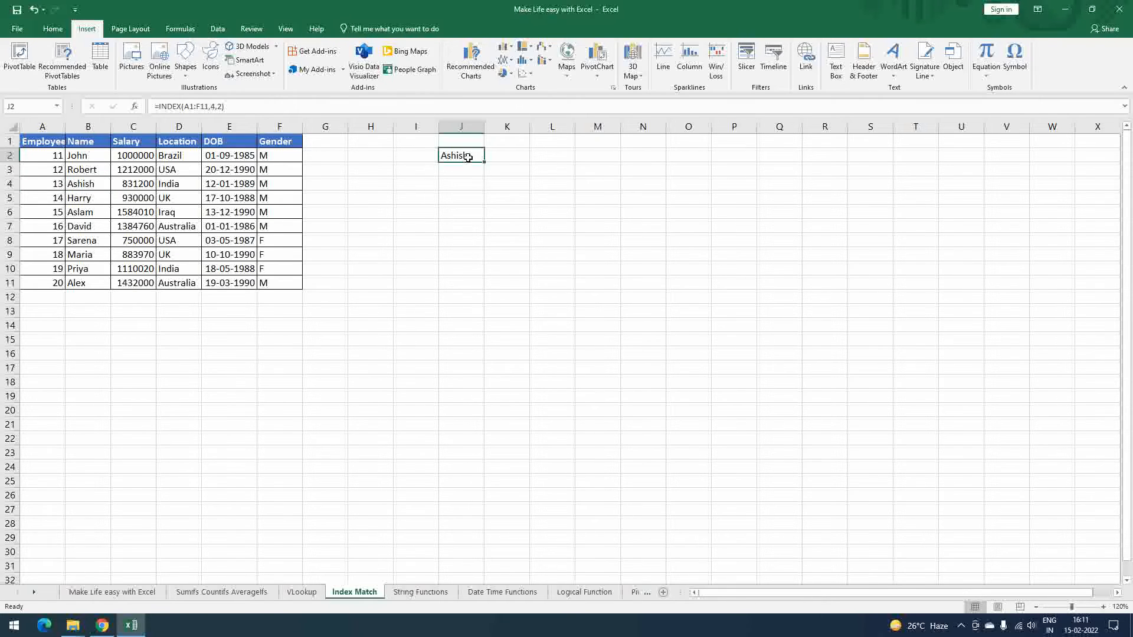
double_click(470, 154)
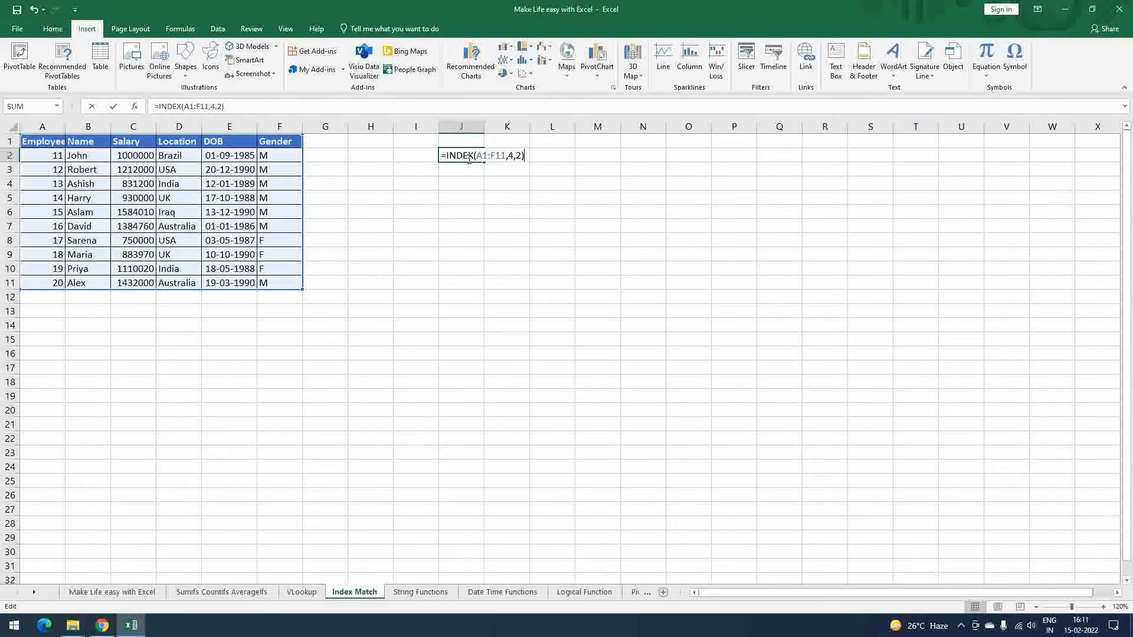
left_click(512, 155)
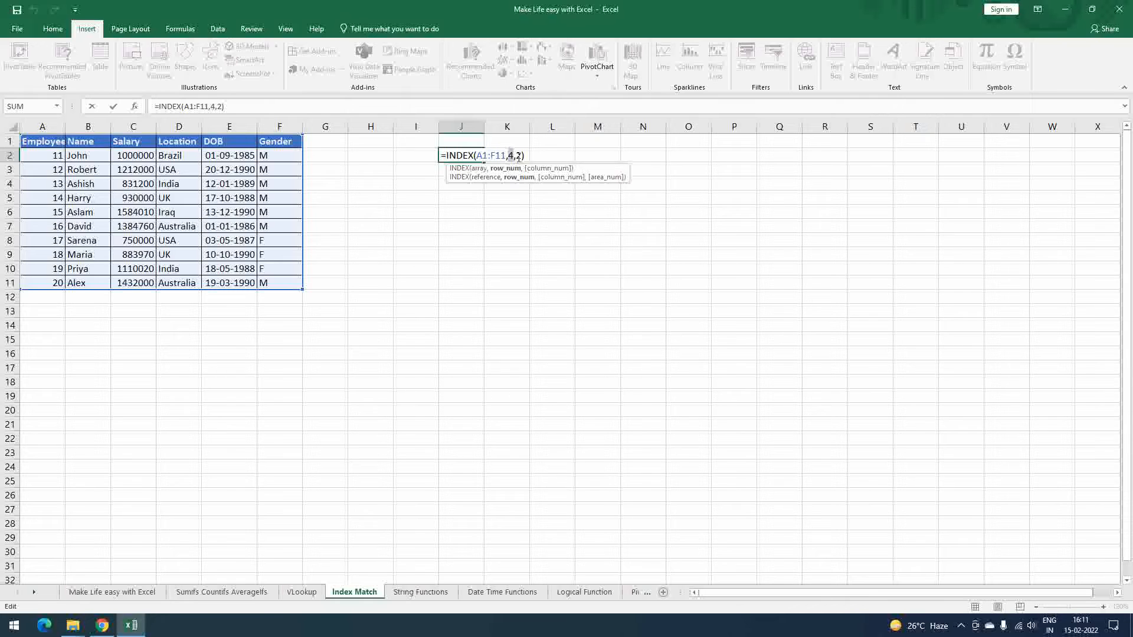
left_click(517, 156)
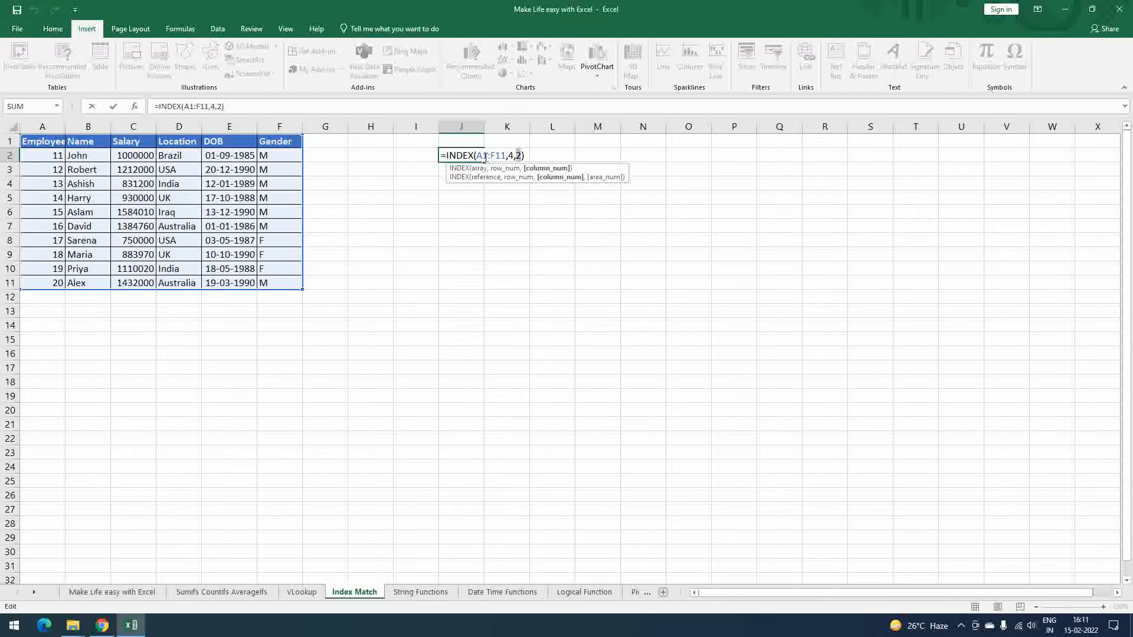
left_click_drag(478, 156, 521, 154)
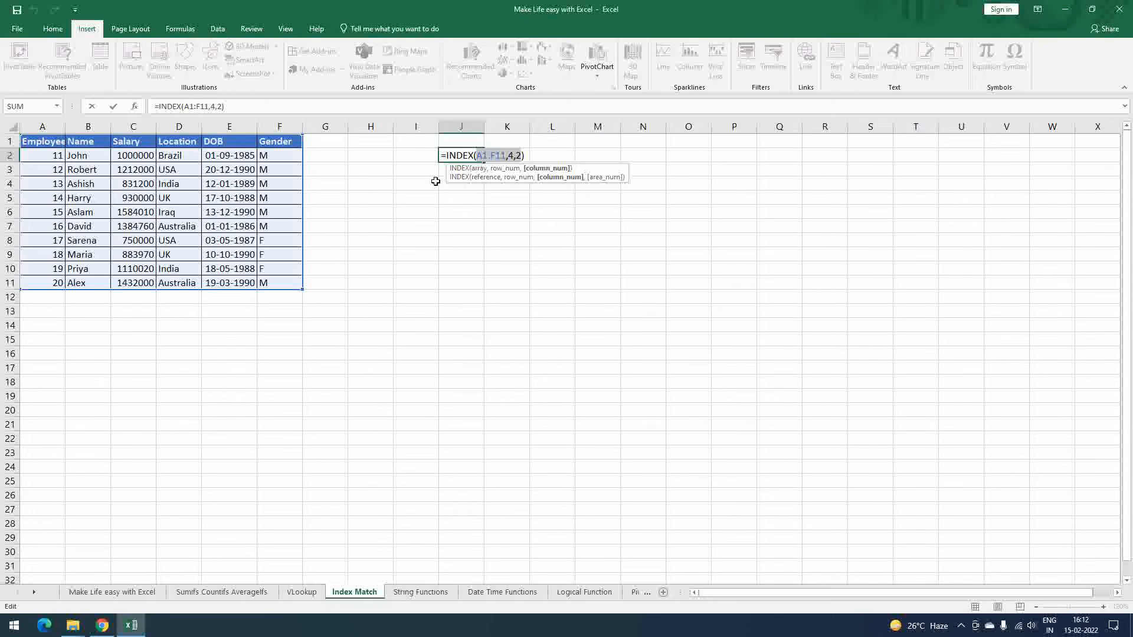
key("Escape")
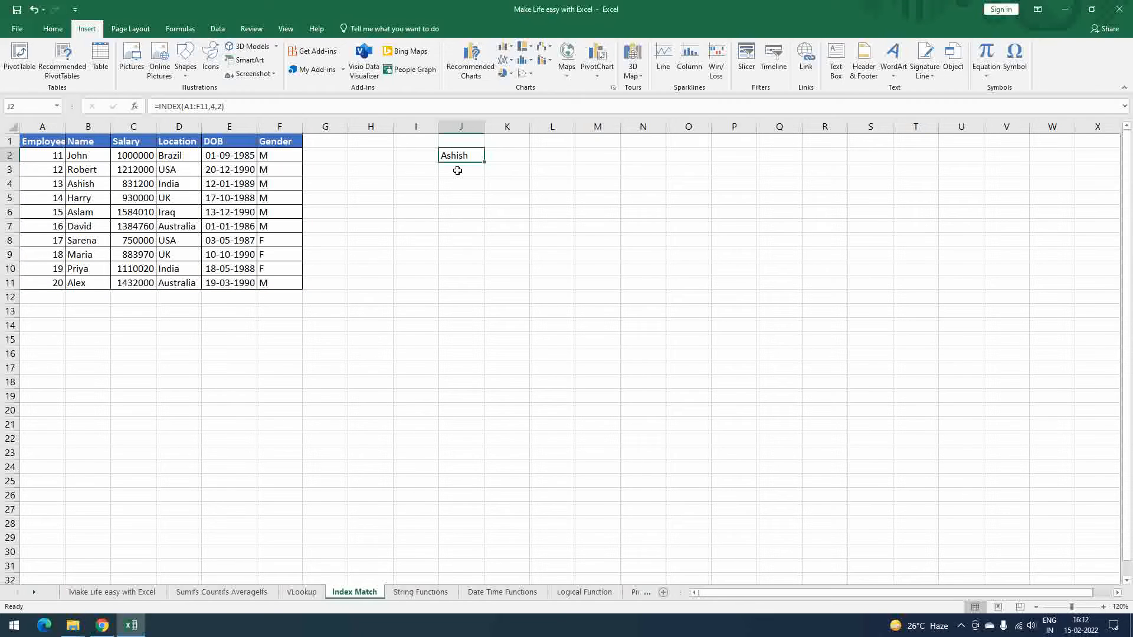
Enter a MATCH formula in J3 that finds the employee name shown in J2, entered as quoted text, in B1:B11 with exact match (0)
left_click(458, 171)
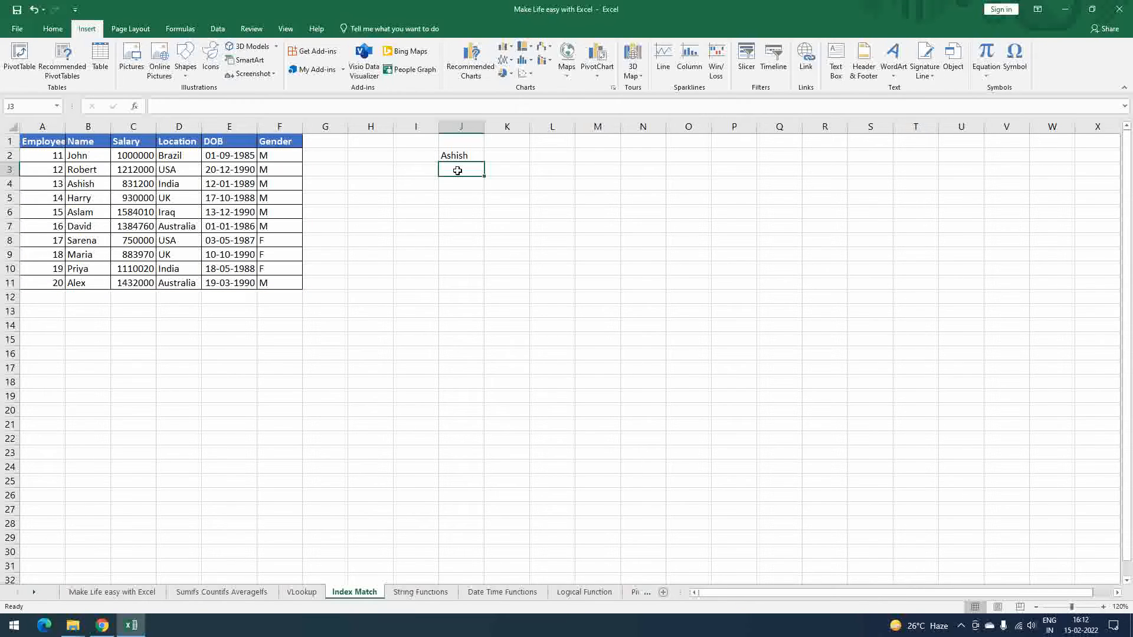
type("=match(")
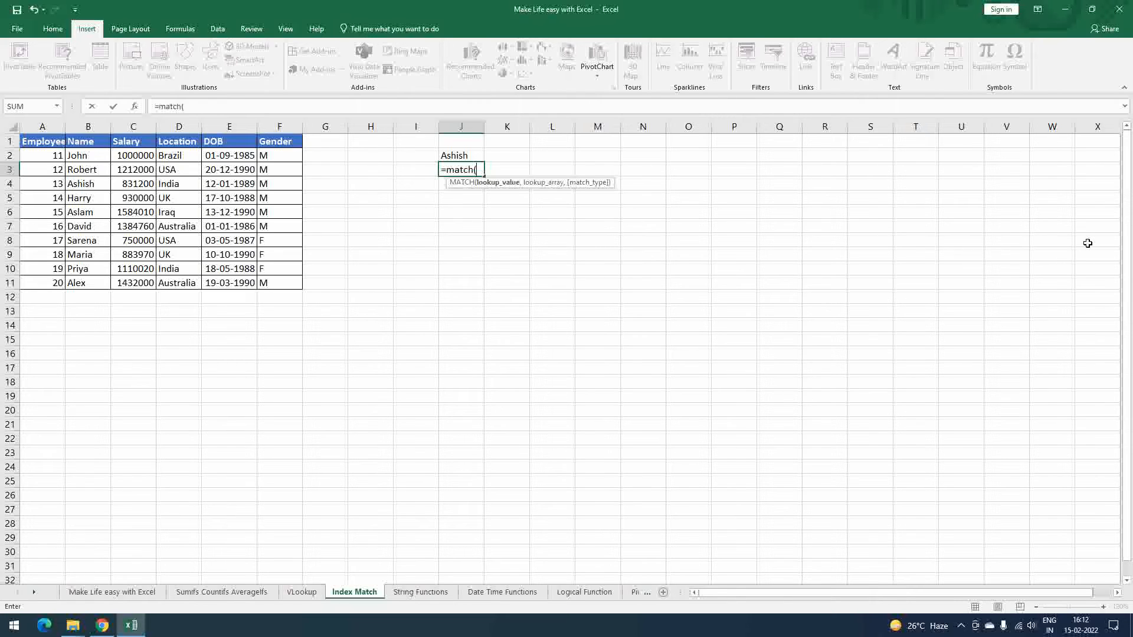
type("A")
type("shish\",")
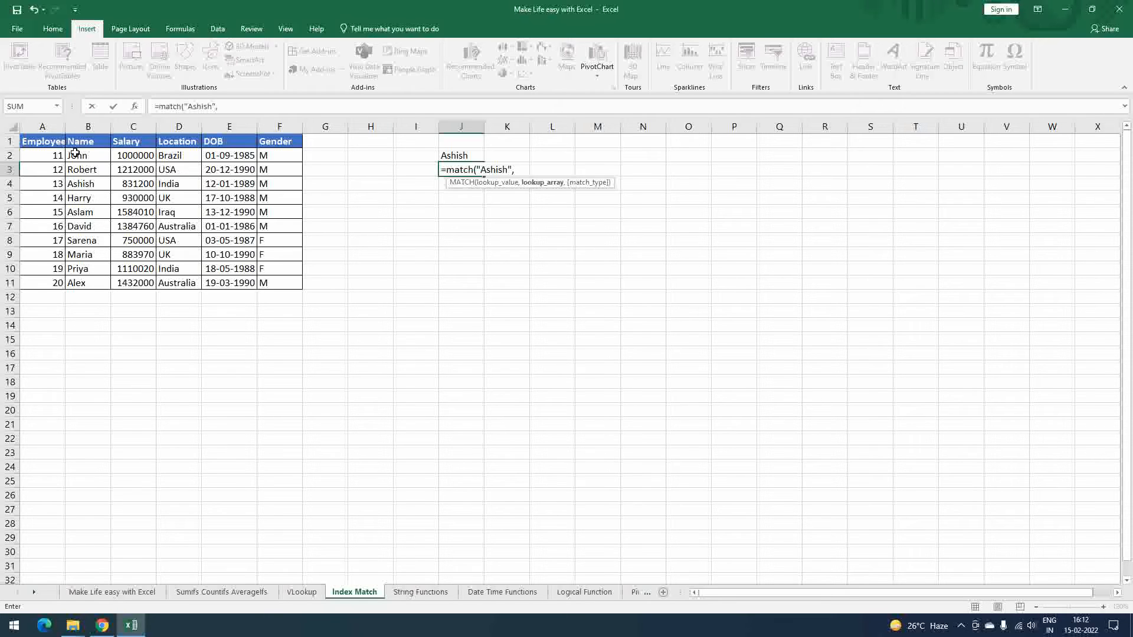
left_click_drag(72, 140, 69, 284)
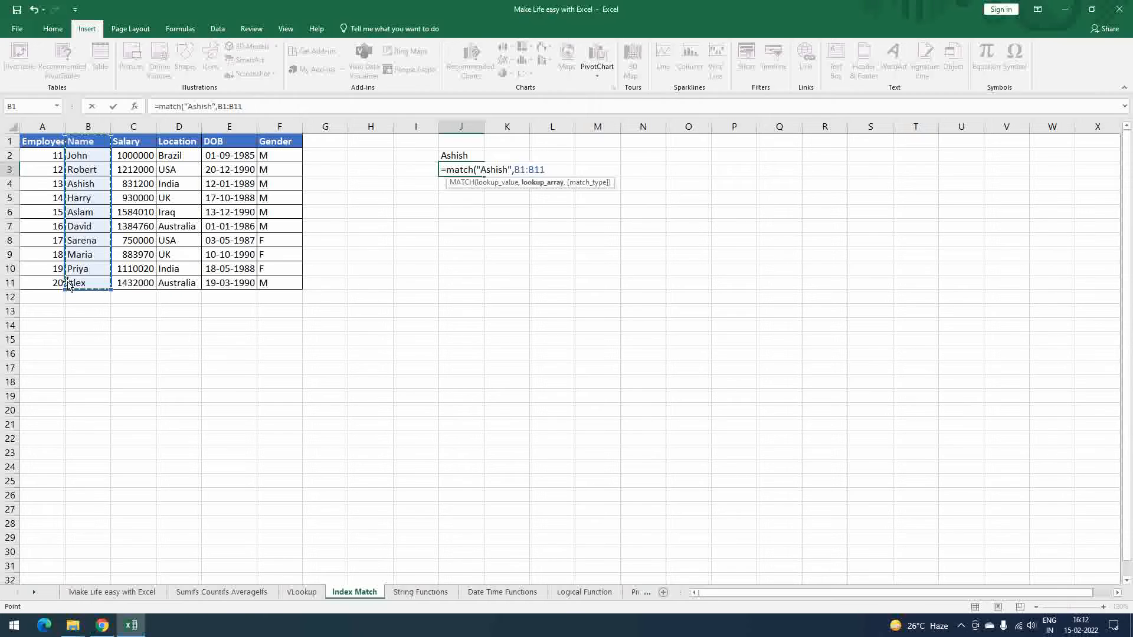
type(",")
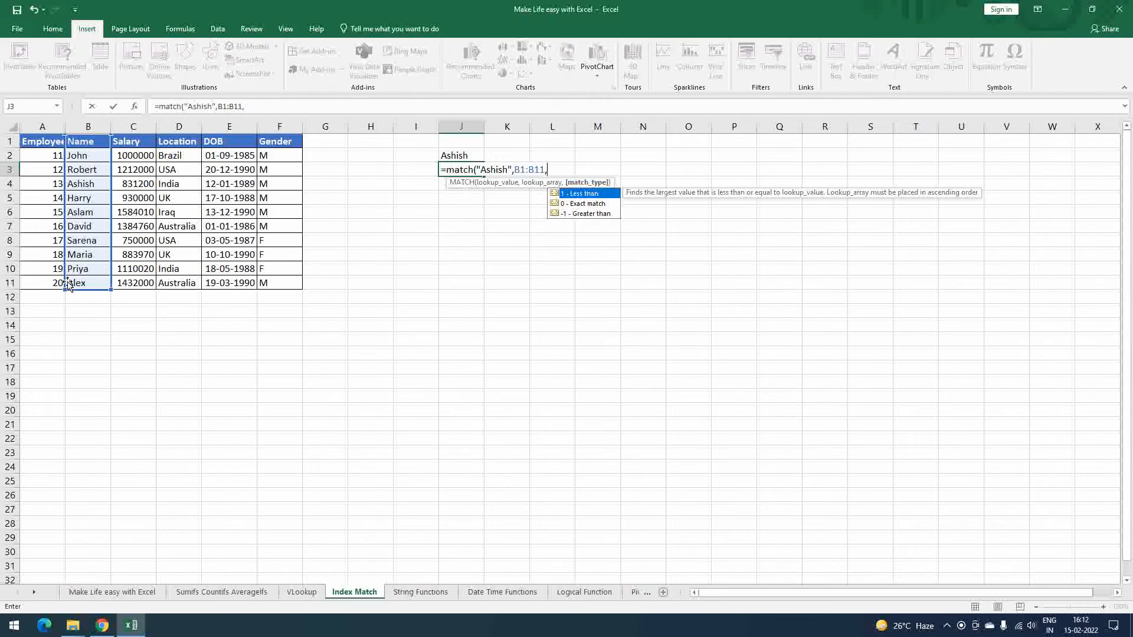
double_click(599, 205)
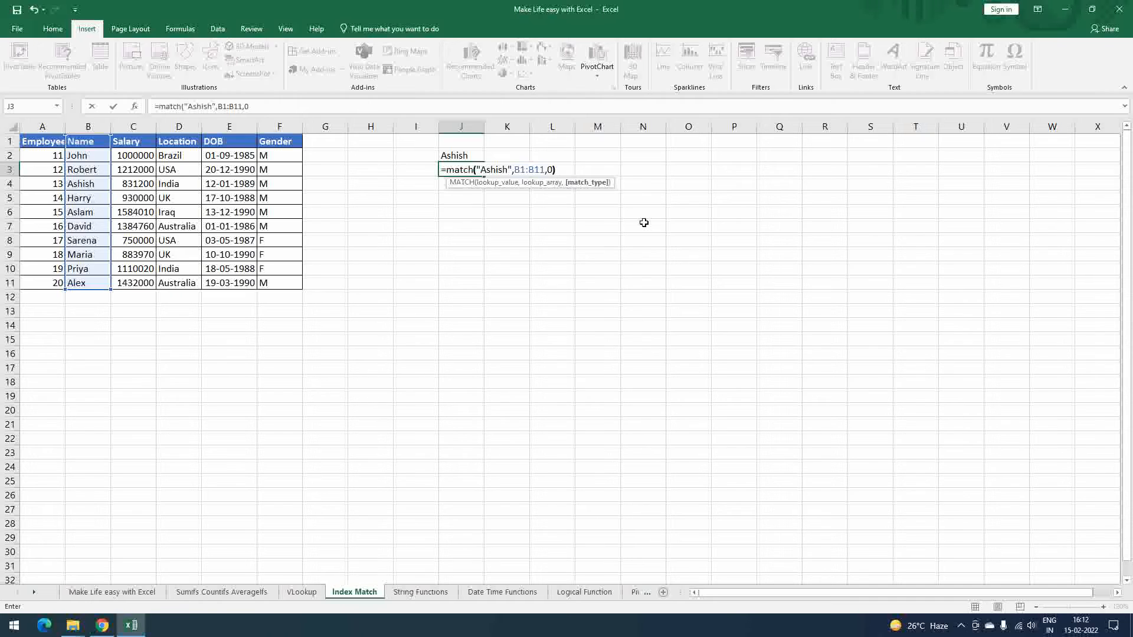
type(")")
key("Return")
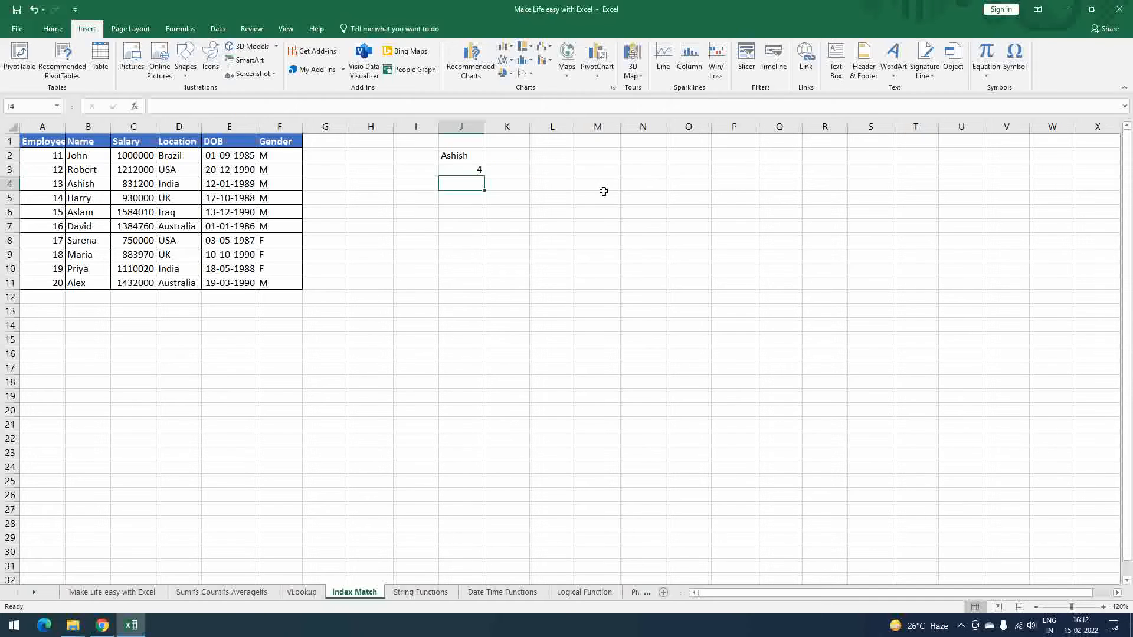
Review the row argument of the INDEX formula in J2 and the lookup value of the MATCH formula in J3, leaving both formulas as they are
left_click(462, 155)
key("F2")
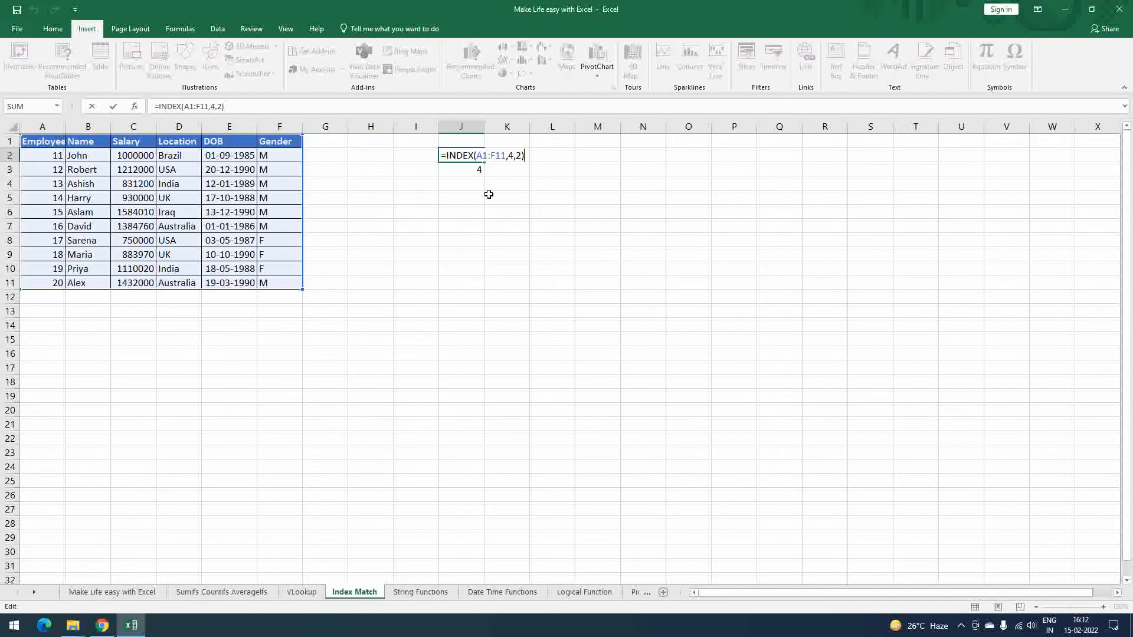
left_click(508, 155)
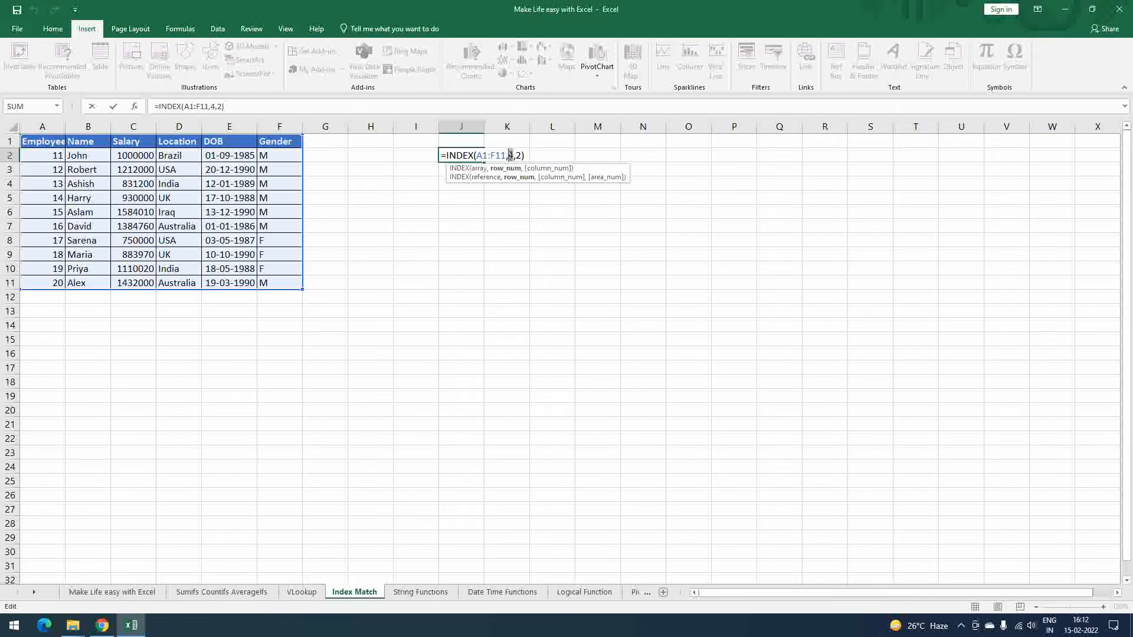
key("Escape")
left_click(458, 169)
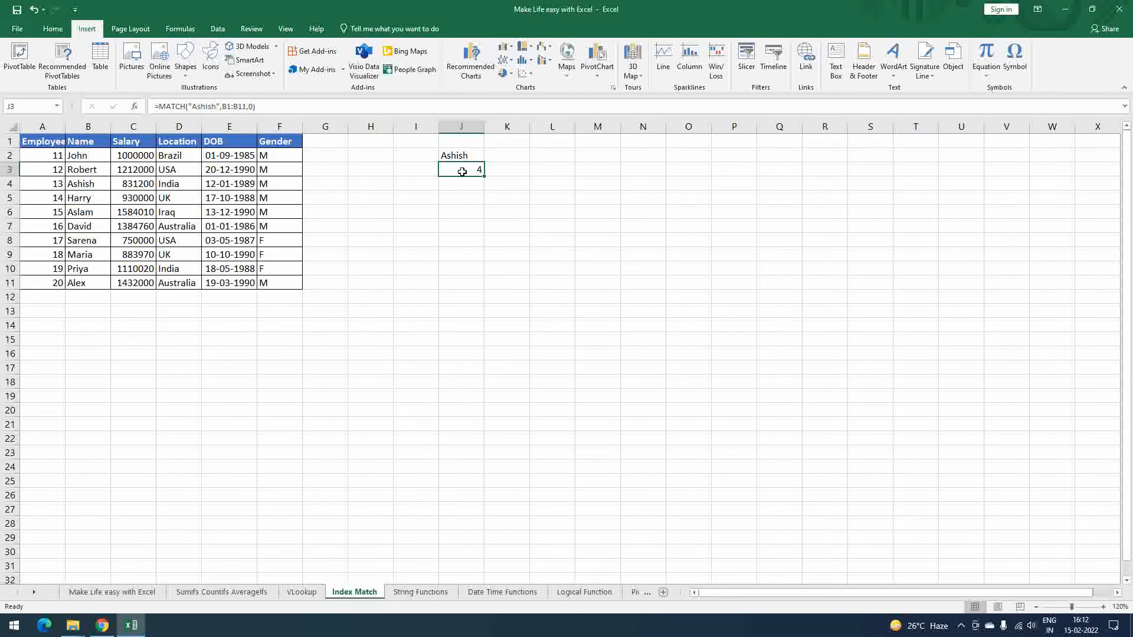
key("F2")
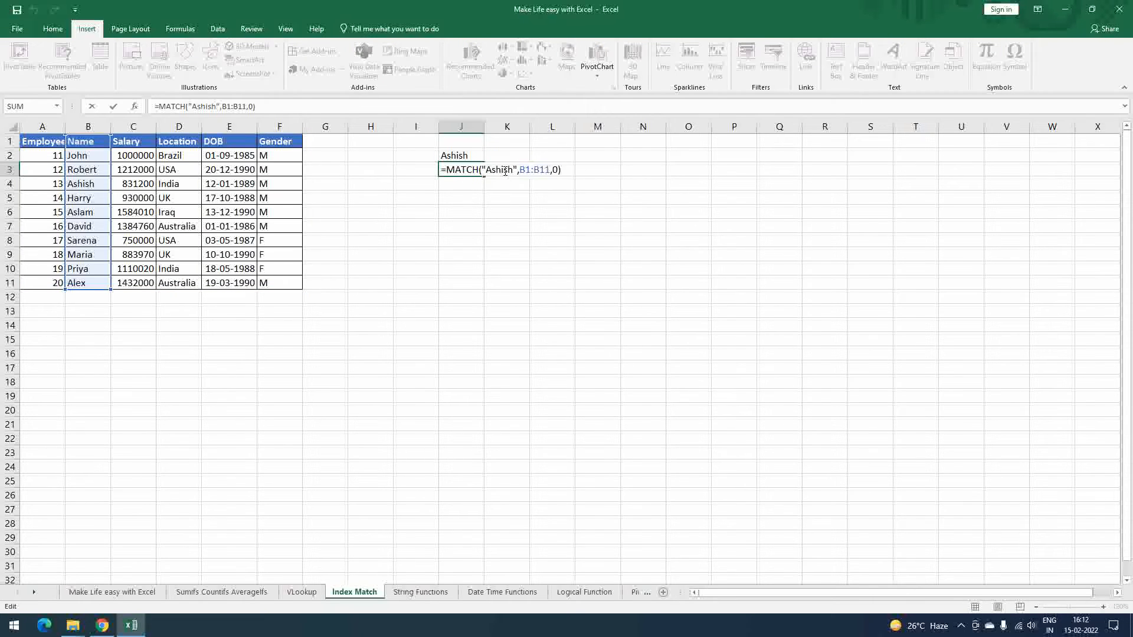
key("Escape")
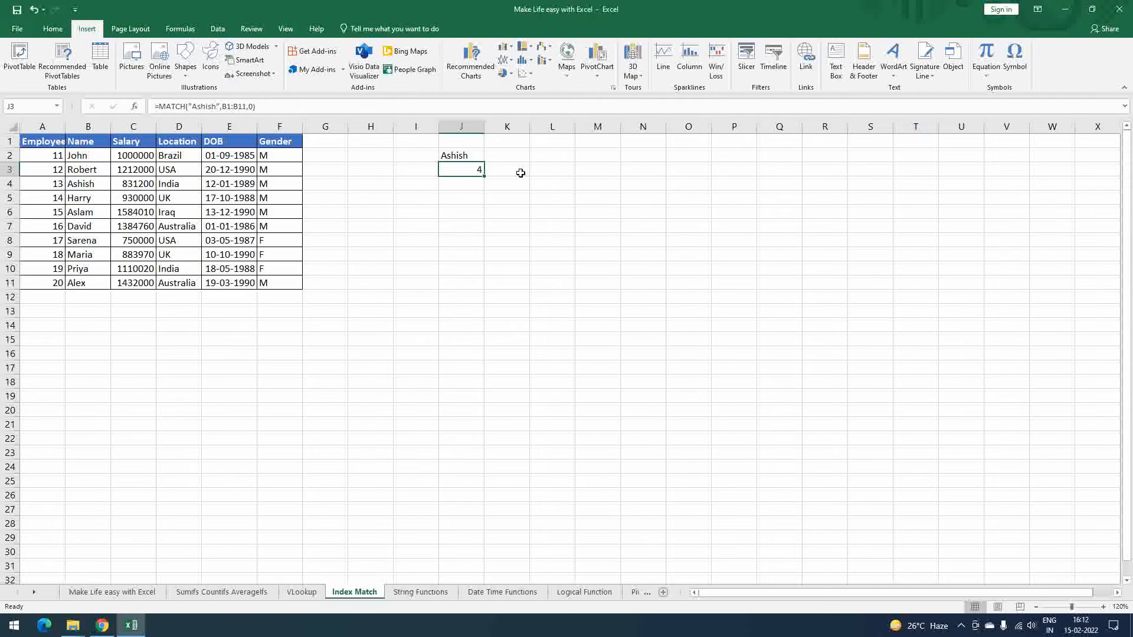
double_click(481, 169)
left_click_drag(487, 170, 517, 170)
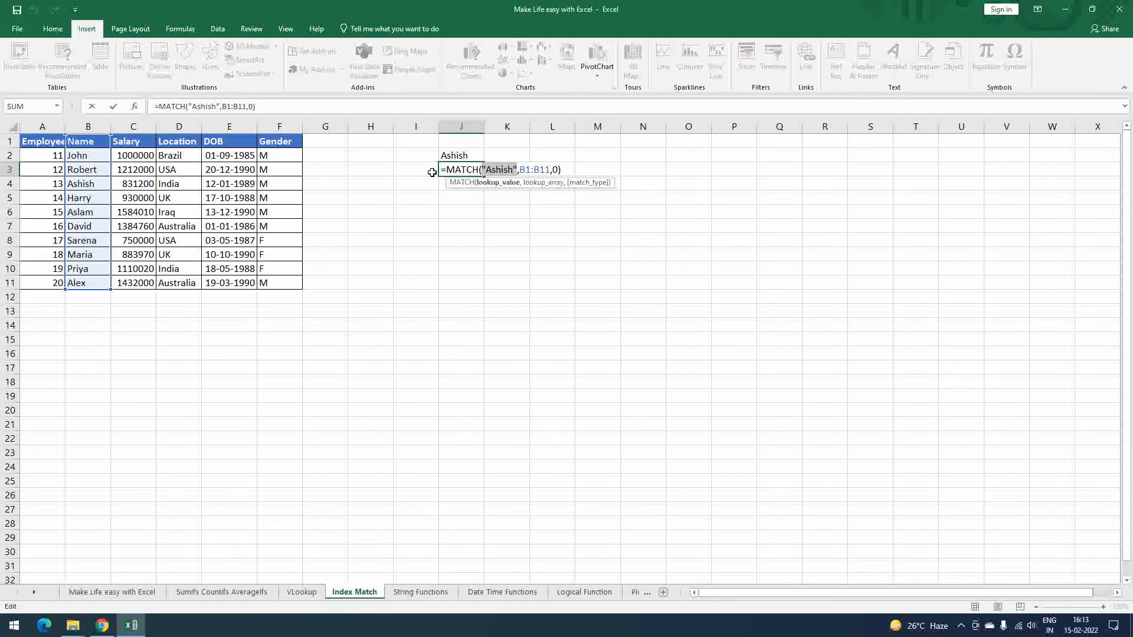
key("ctrl+Return")
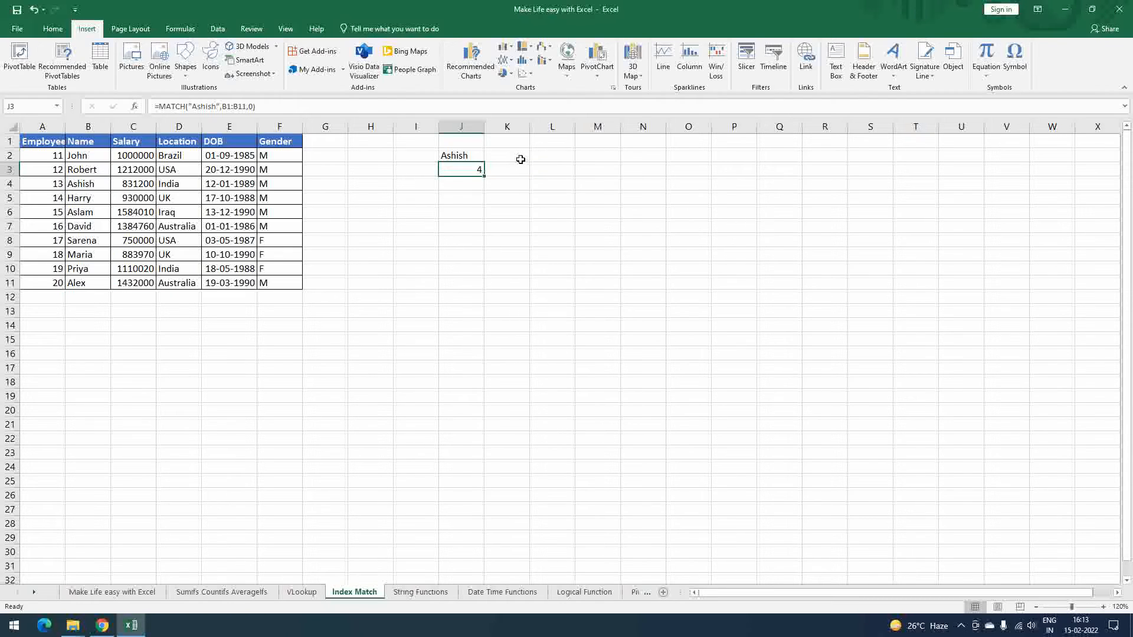
Add a List data validation to cell L1 with the Name column range $B$1:$B$11 as its source
left_click(539, 141)
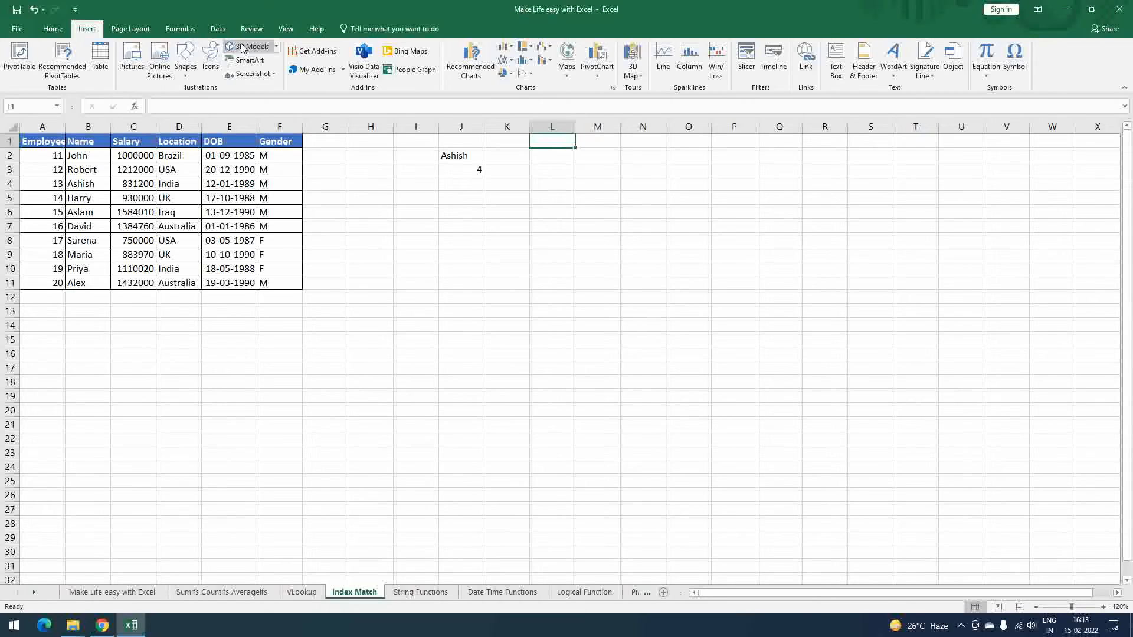
left_click(221, 31)
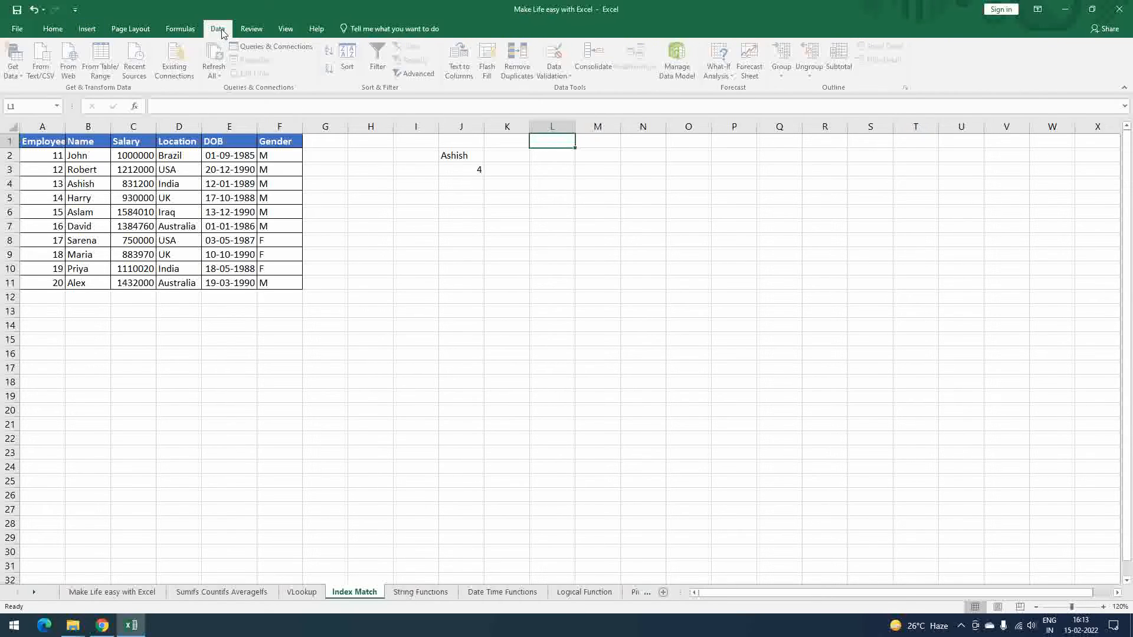
left_click(559, 74)
left_click(583, 88)
left_click(269, 201)
left_click(260, 235)
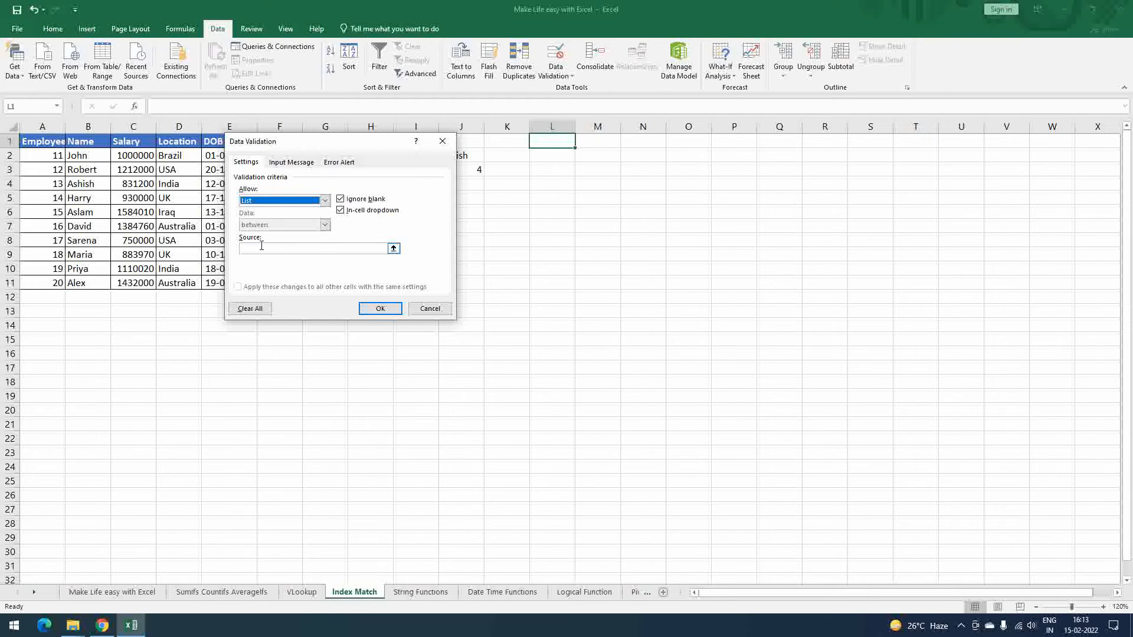
left_click(260, 248)
left_click_drag(84, 155, 91, 286)
left_click_drag(88, 142, 93, 283)
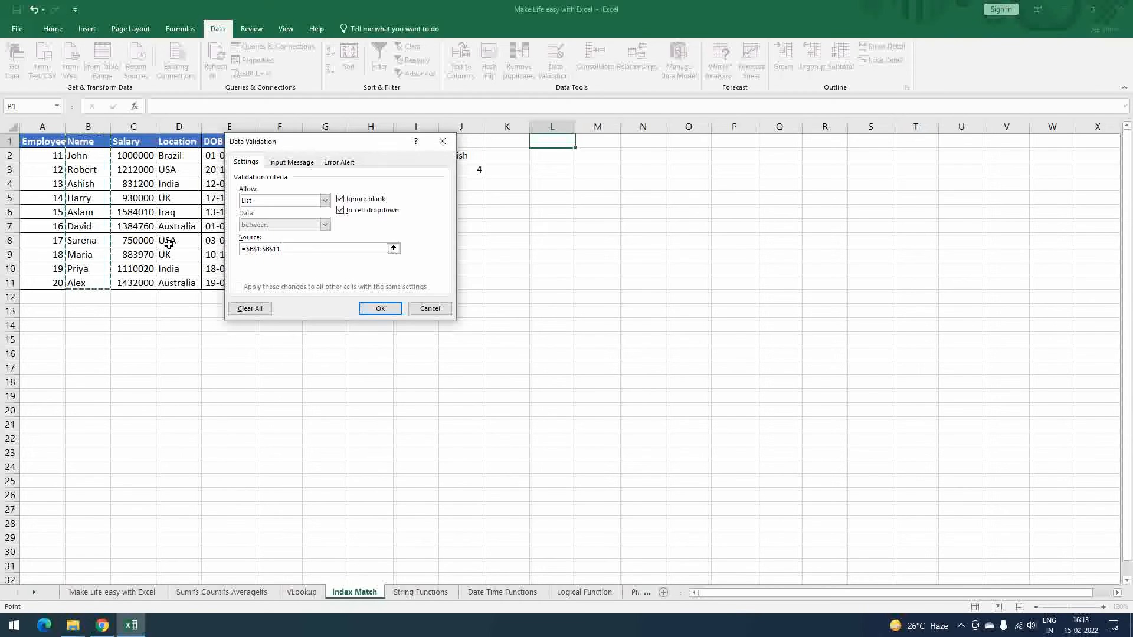
left_click(390, 309)
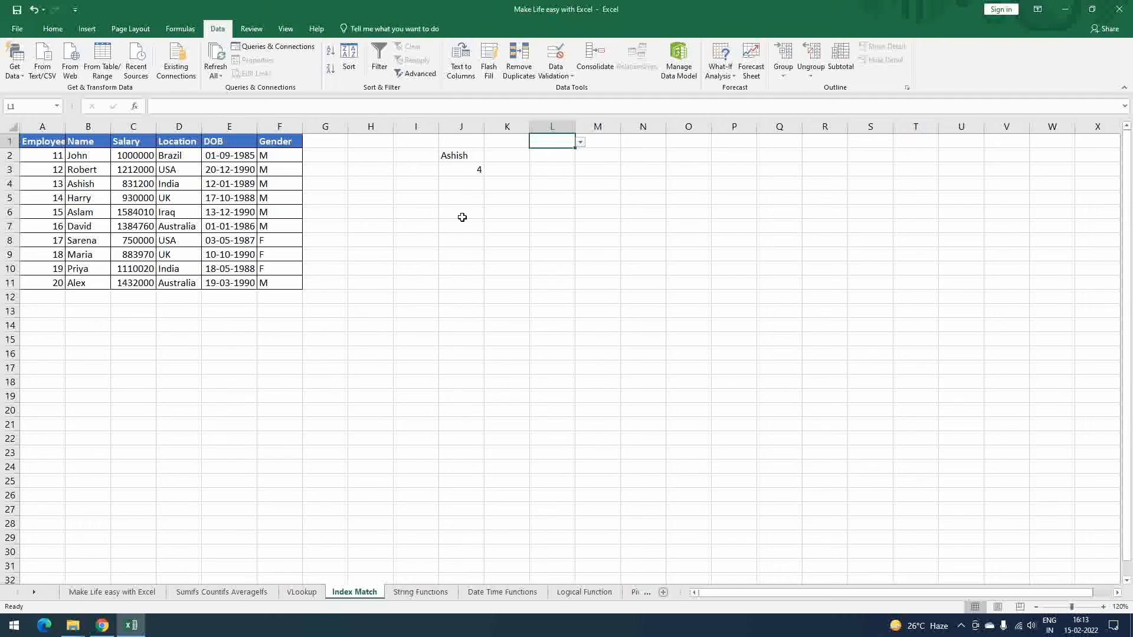
Choose the first employee's name, the entry just below Name, from the drop-down list in L1
left_click(580, 142)
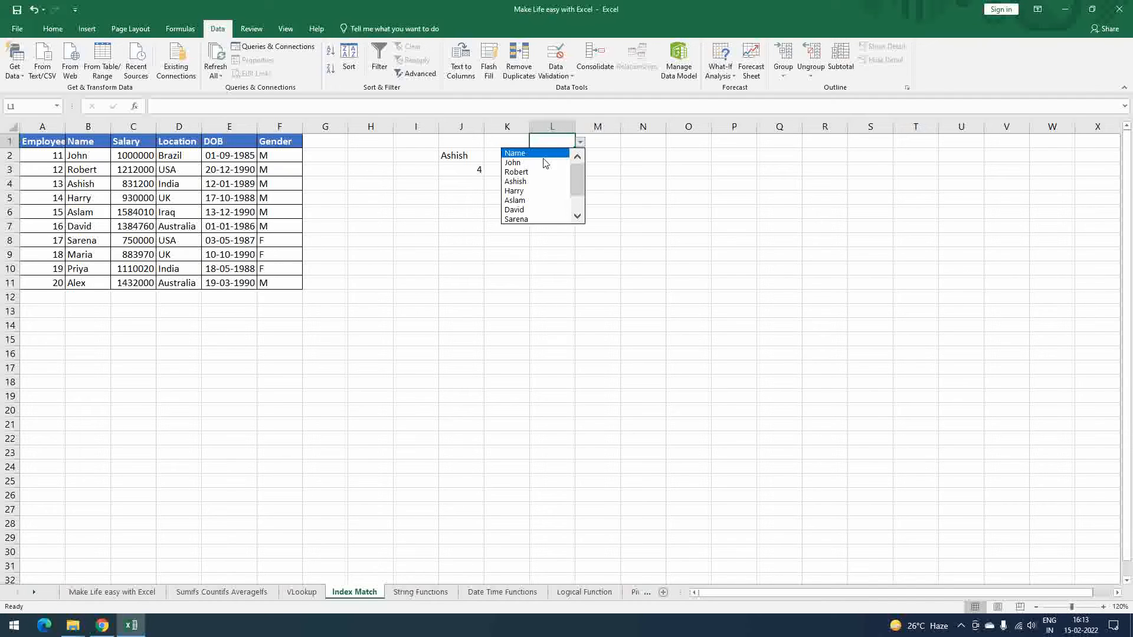
left_click(543, 163)
left_click(560, 156)
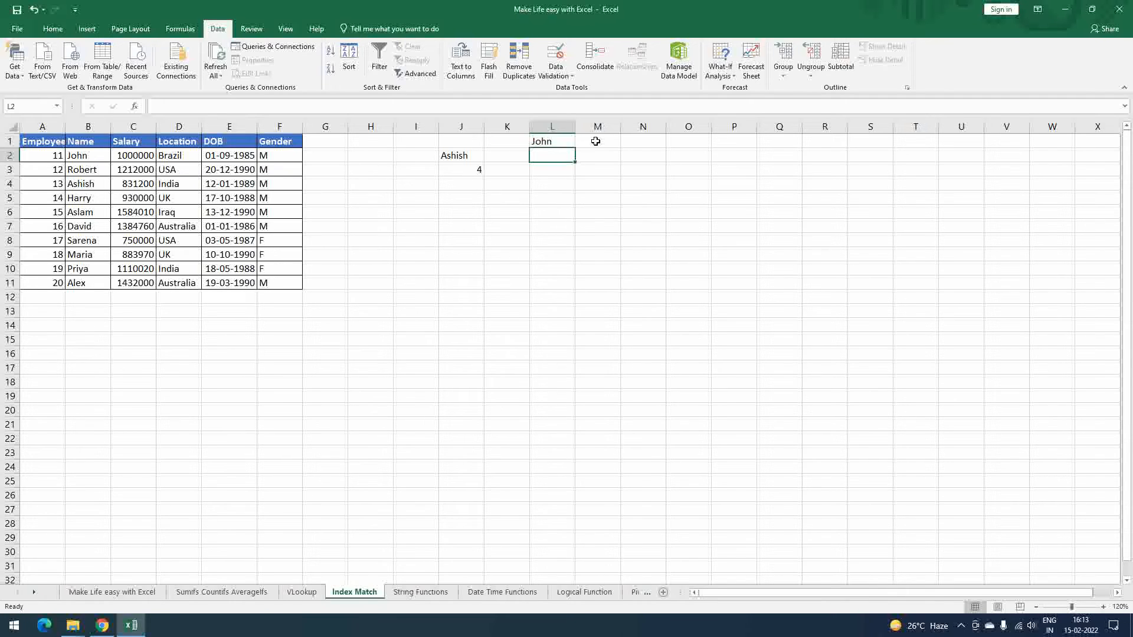
Add a List data validation to cell M1 with the table's header row $A$1:$F$1 as its source
left_click(596, 142)
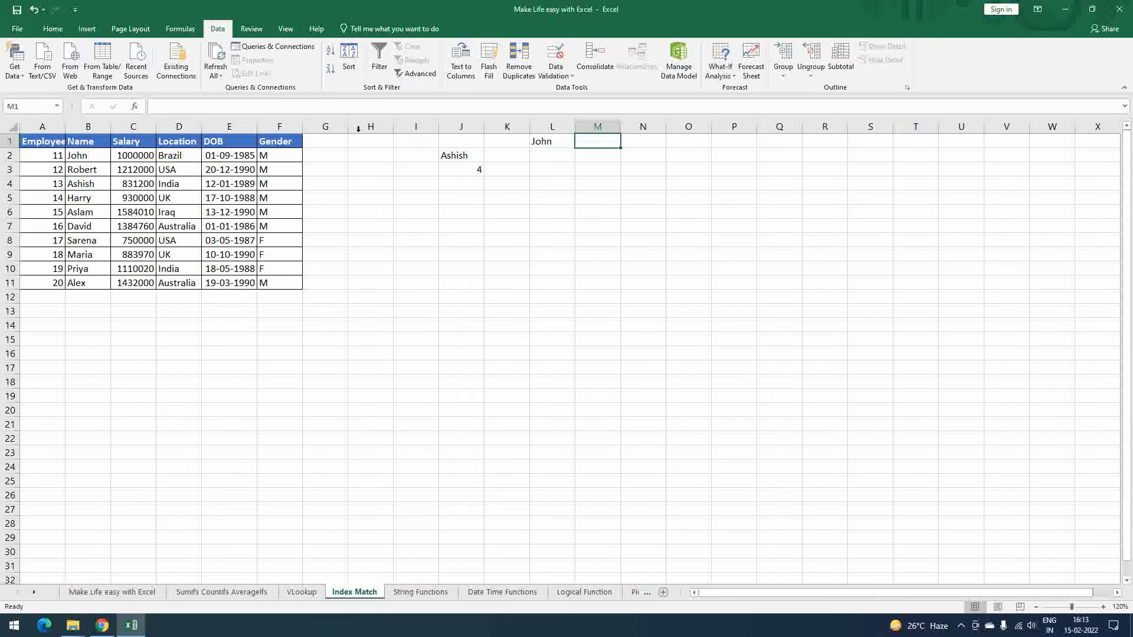
left_click(555, 74)
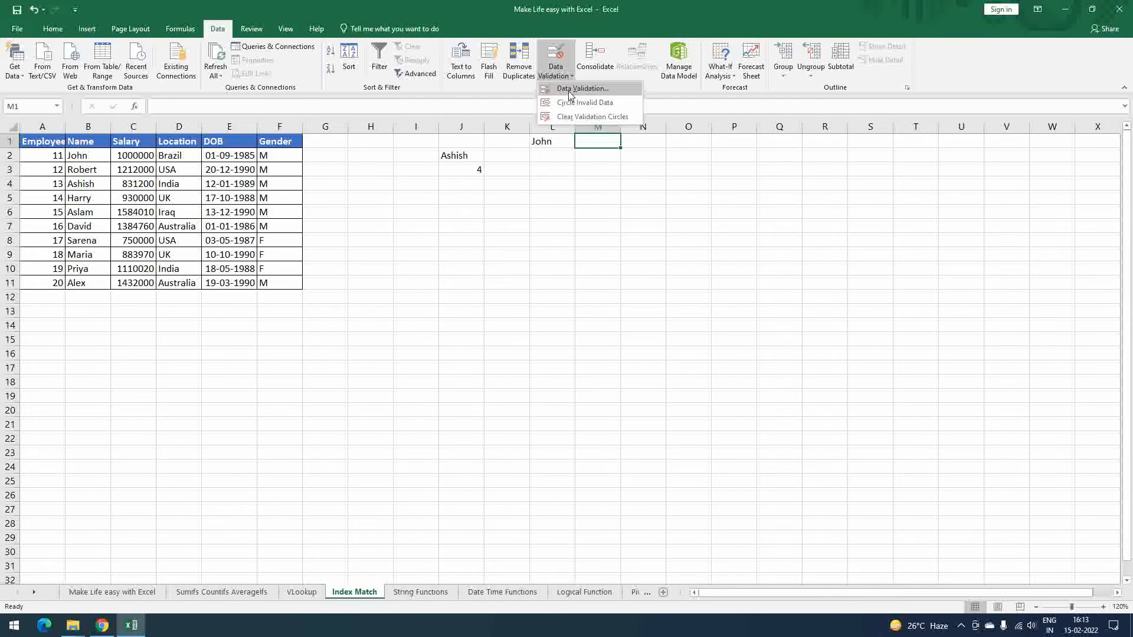
left_click(571, 96)
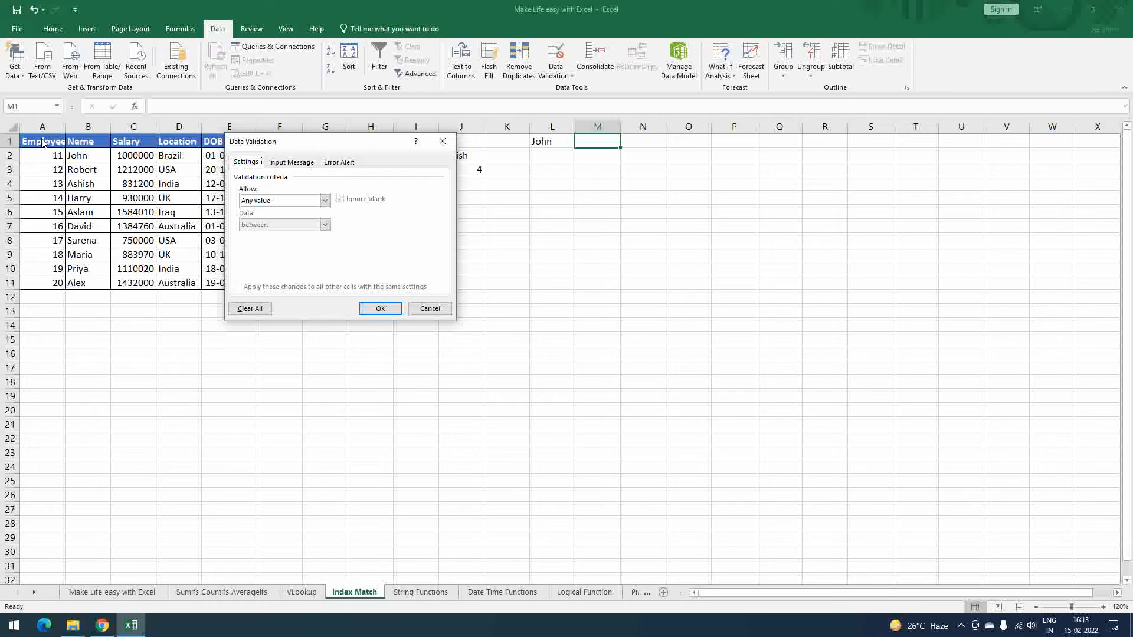
left_click(324, 201)
left_click(259, 236)
left_click(263, 248)
left_click_drag(36, 142, 286, 145)
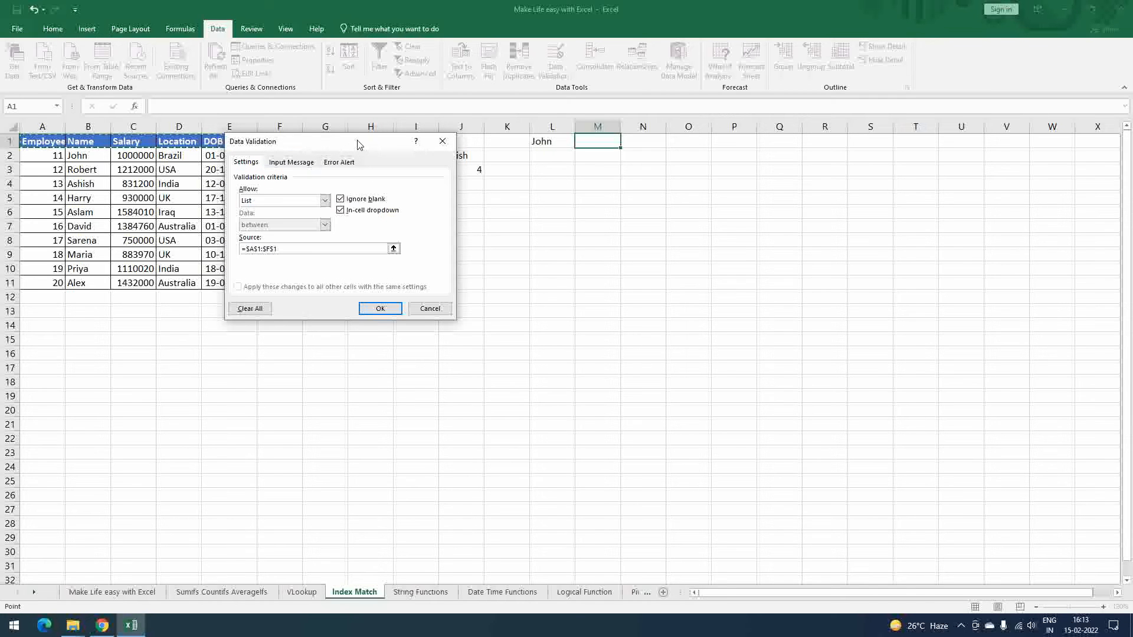
left_click_drag(359, 145, 496, 221)
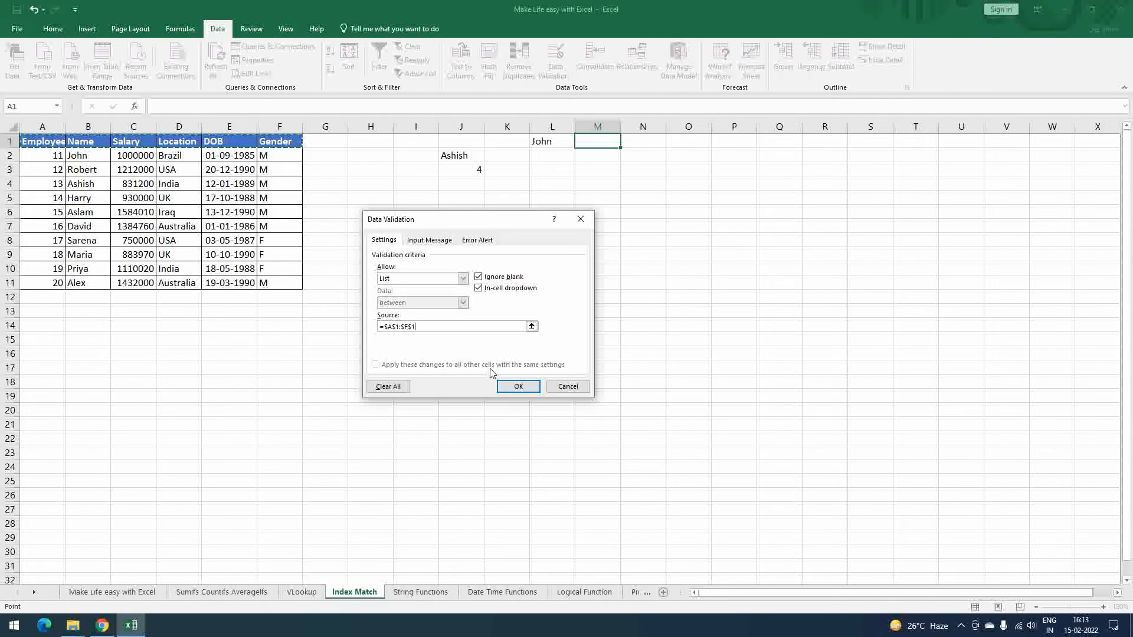
left_click(517, 389)
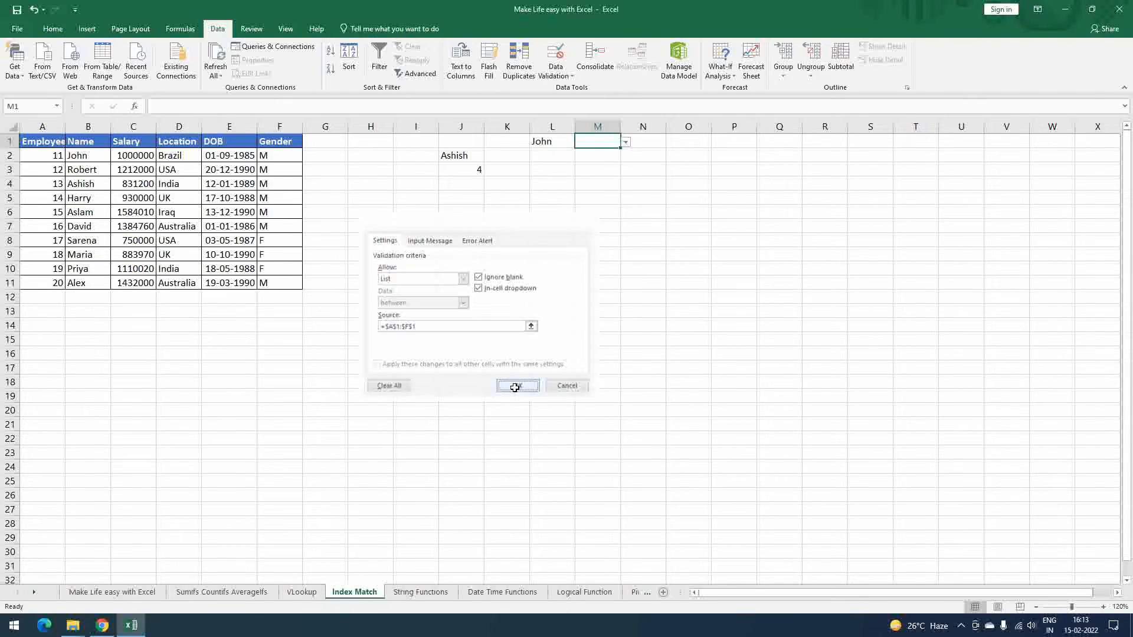
Highlight the source ranges B1:B11 and A1:F1, and choose Employee Id from the drop-down list in M1
left_click_drag(94, 142, 80, 283)
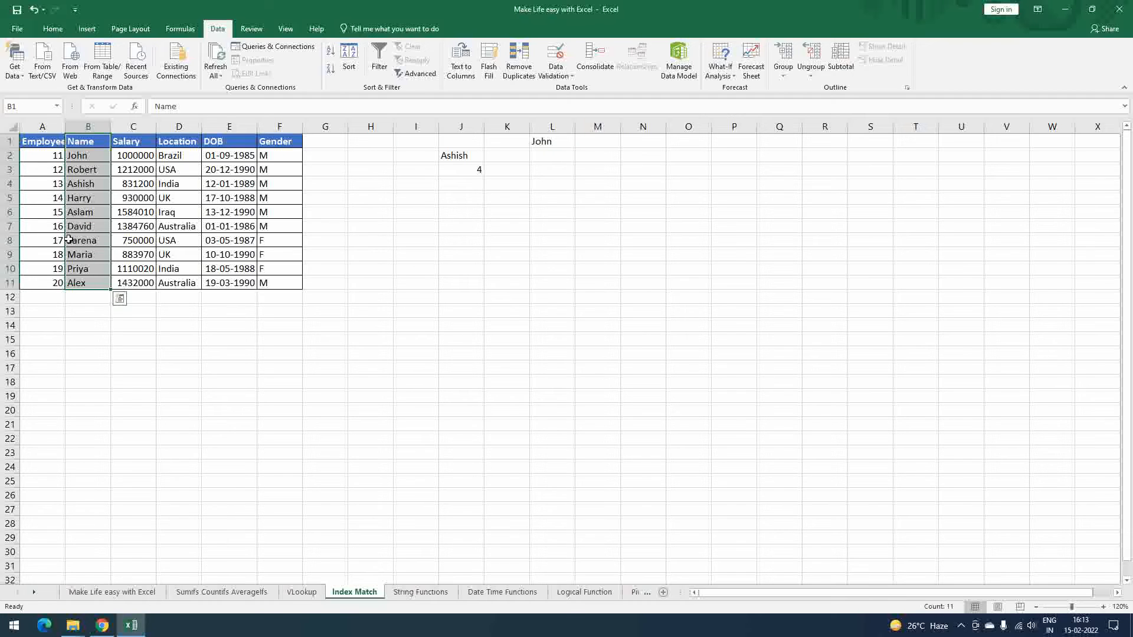
left_click_drag(31, 142, 296, 142)
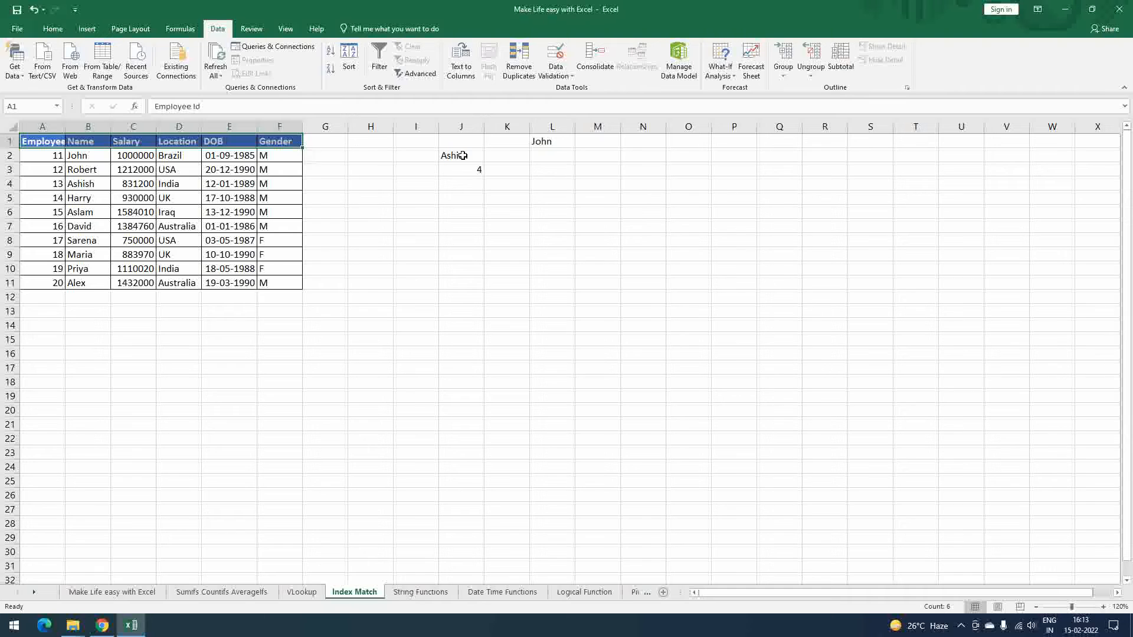
left_click(593, 141)
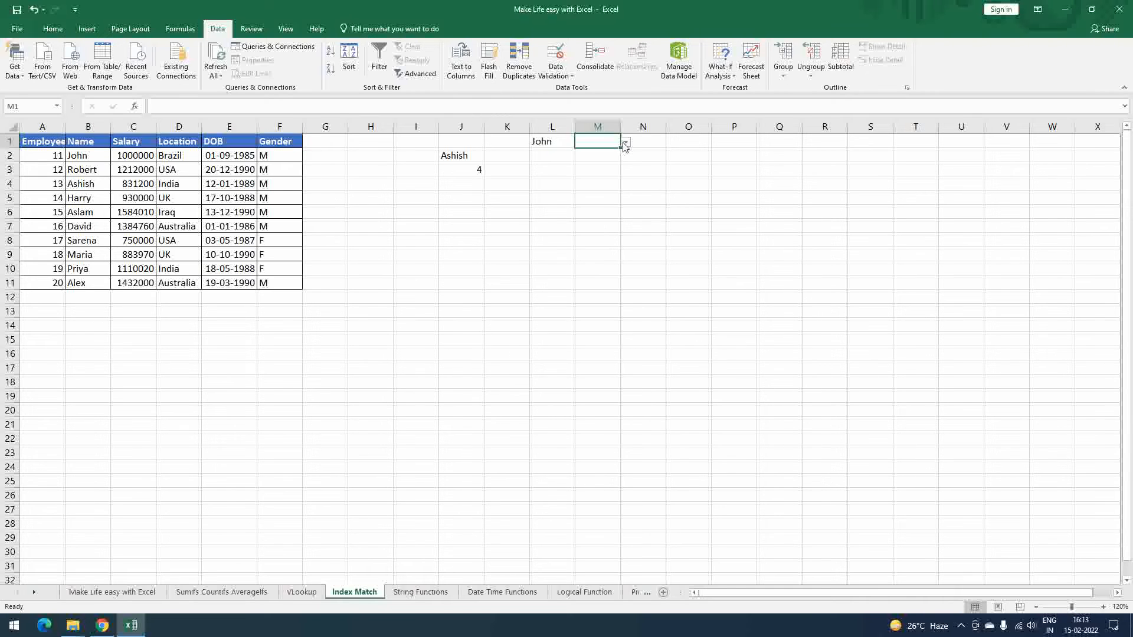
left_click(625, 143)
left_click(586, 155)
Replace J2's formula with an INDEX over A1:F11 whose row argument is MATCH(L1,B1:B11,0)
left_click(455, 158)
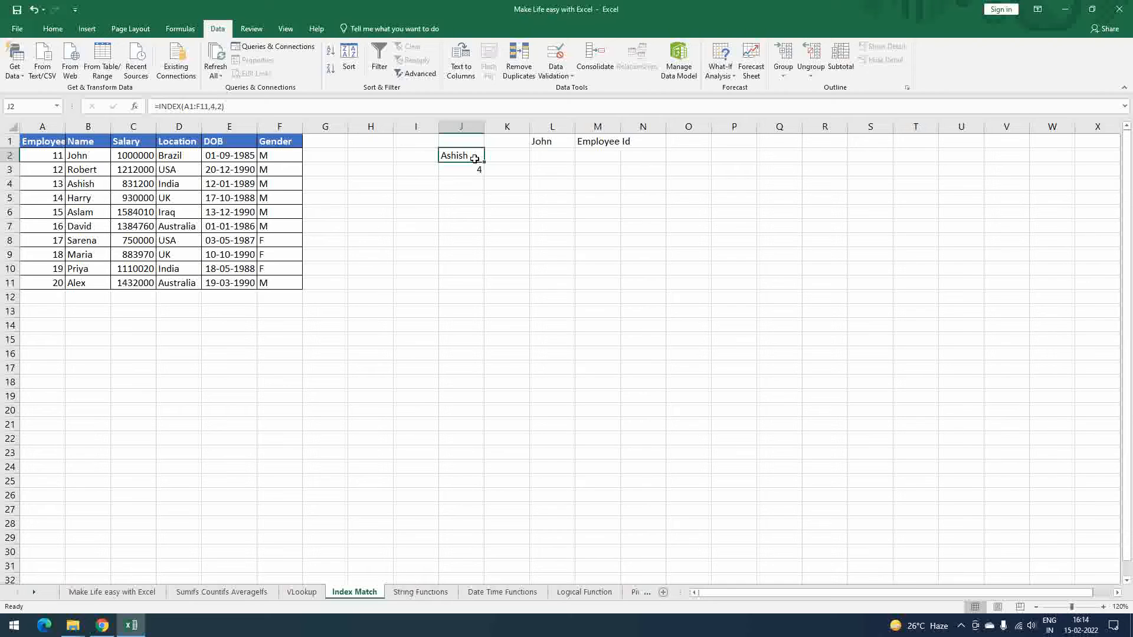
type("=index(")
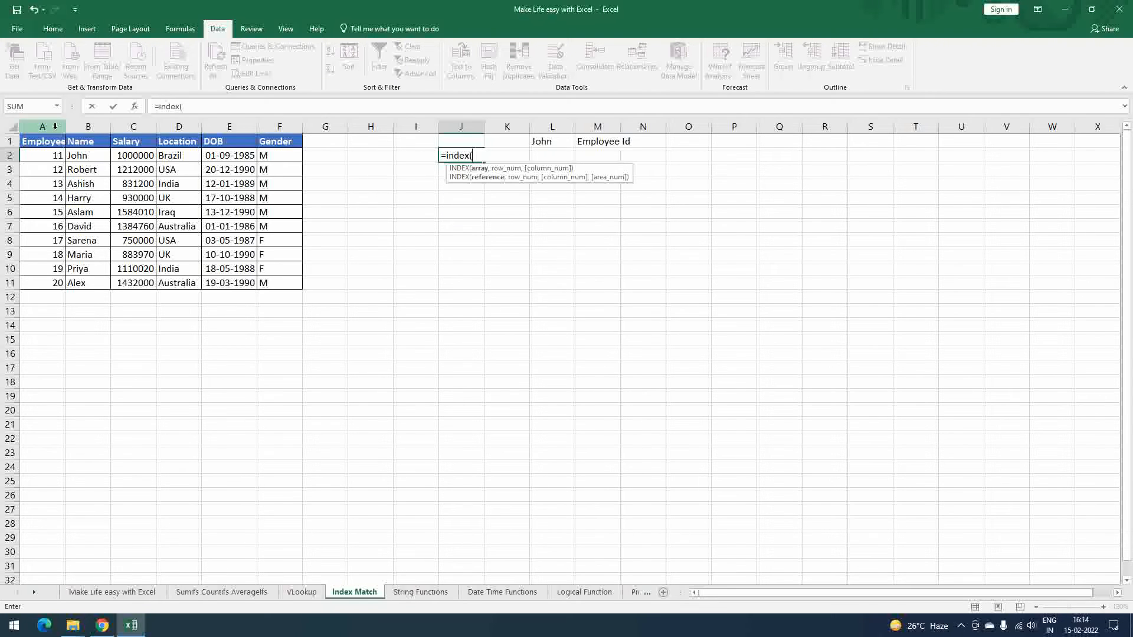
left_click_drag(38, 143, 272, 284)
type(",")
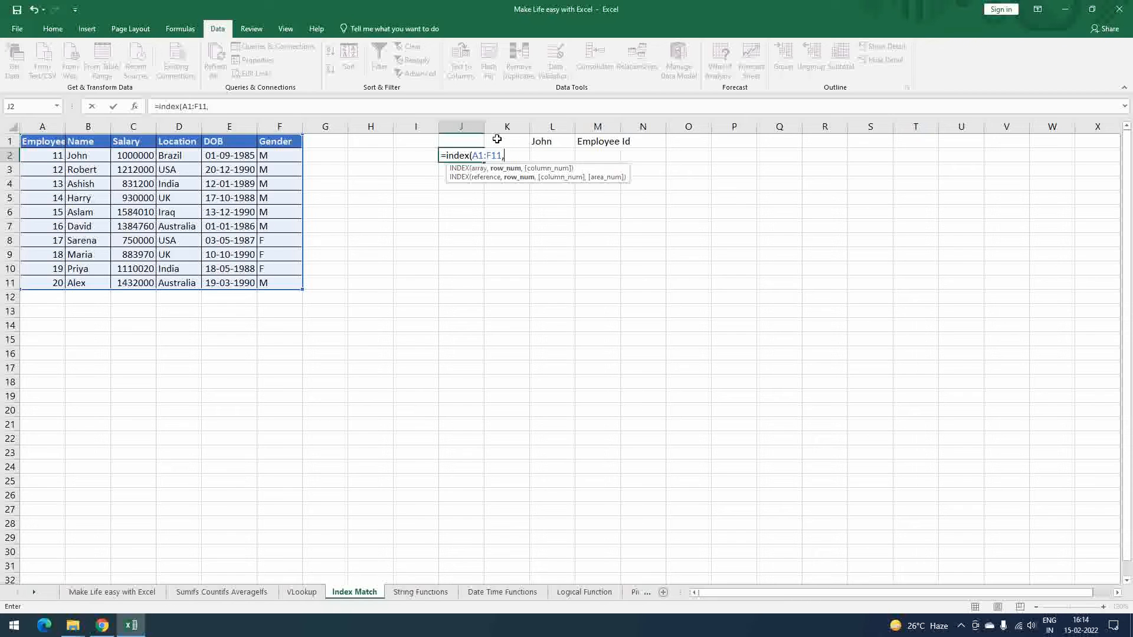
type("m")
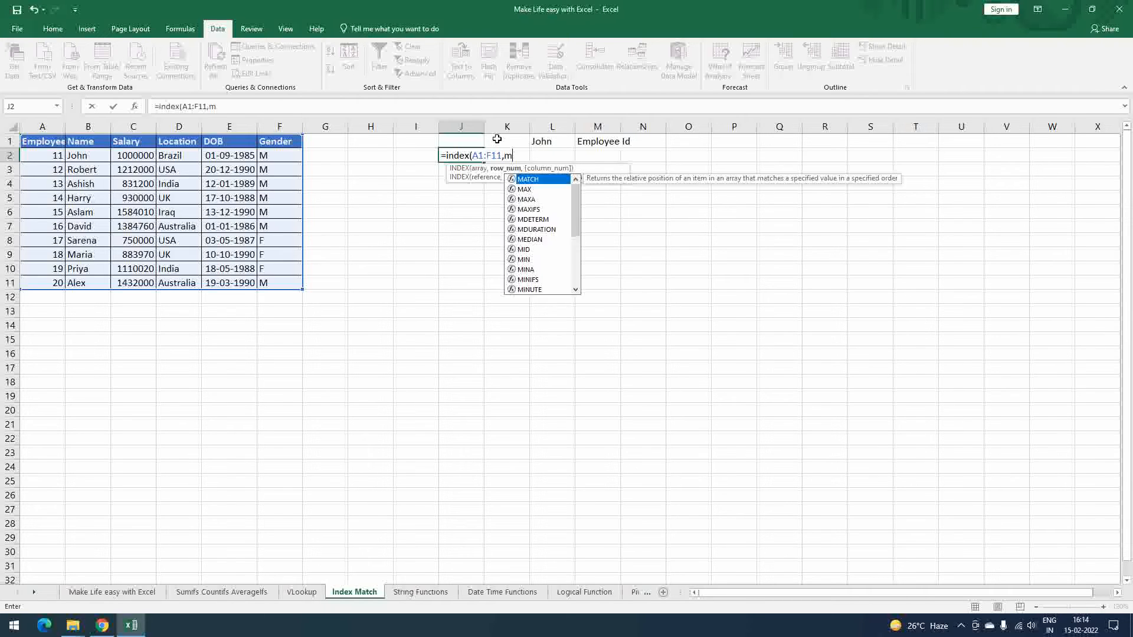
type("atch(")
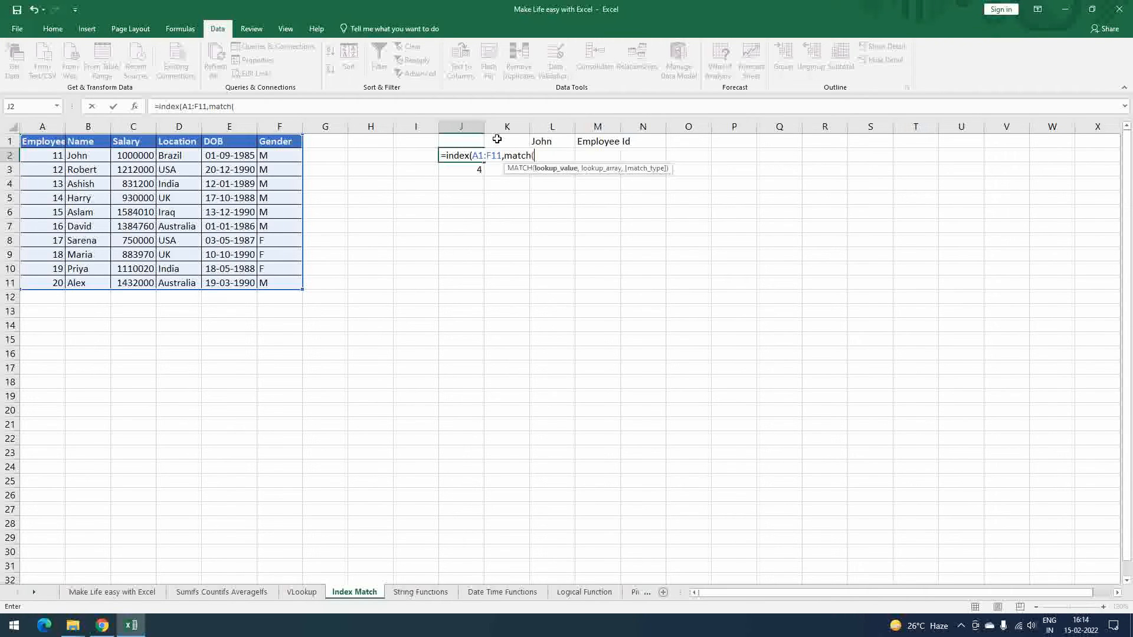
left_click(549, 142)
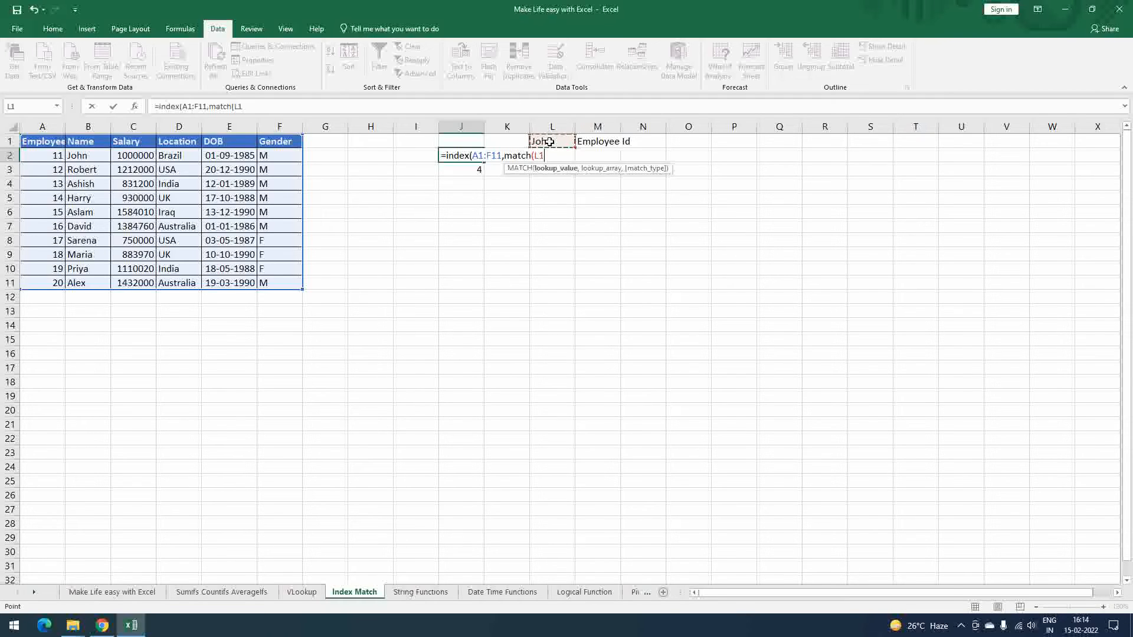
type(",")
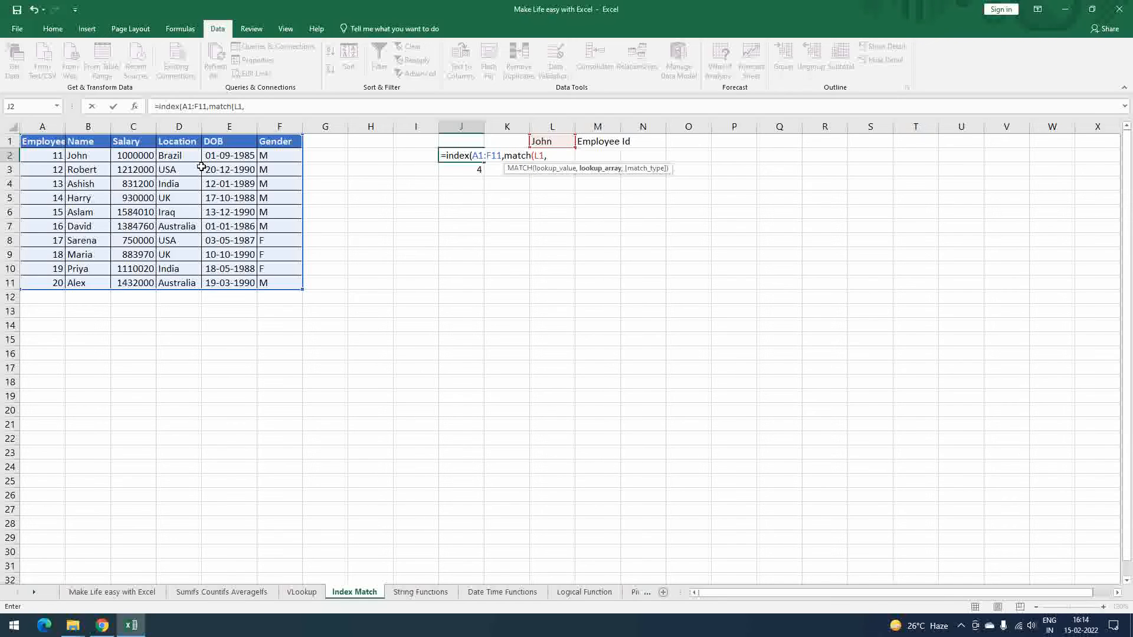
left_click_drag(85, 141, 78, 282)
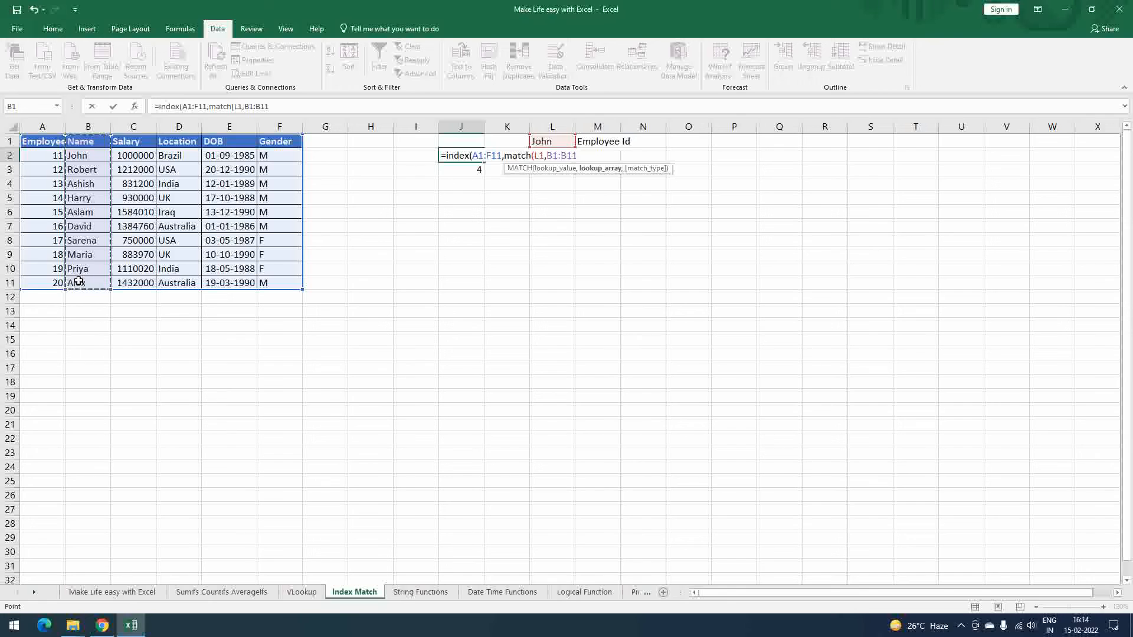
type(",0")
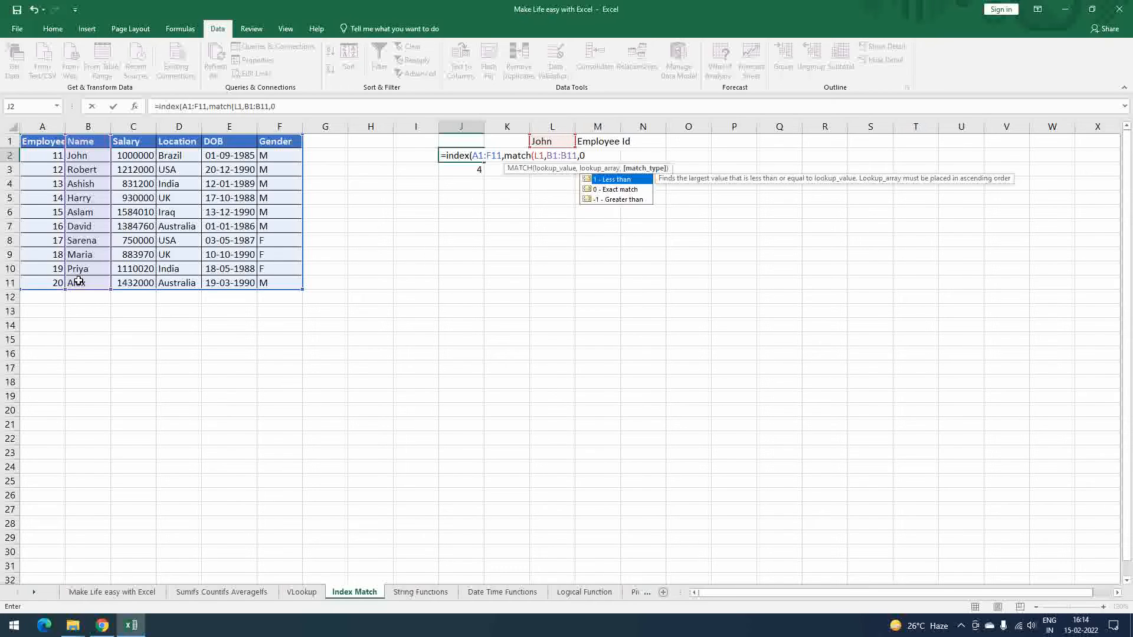
type(")")
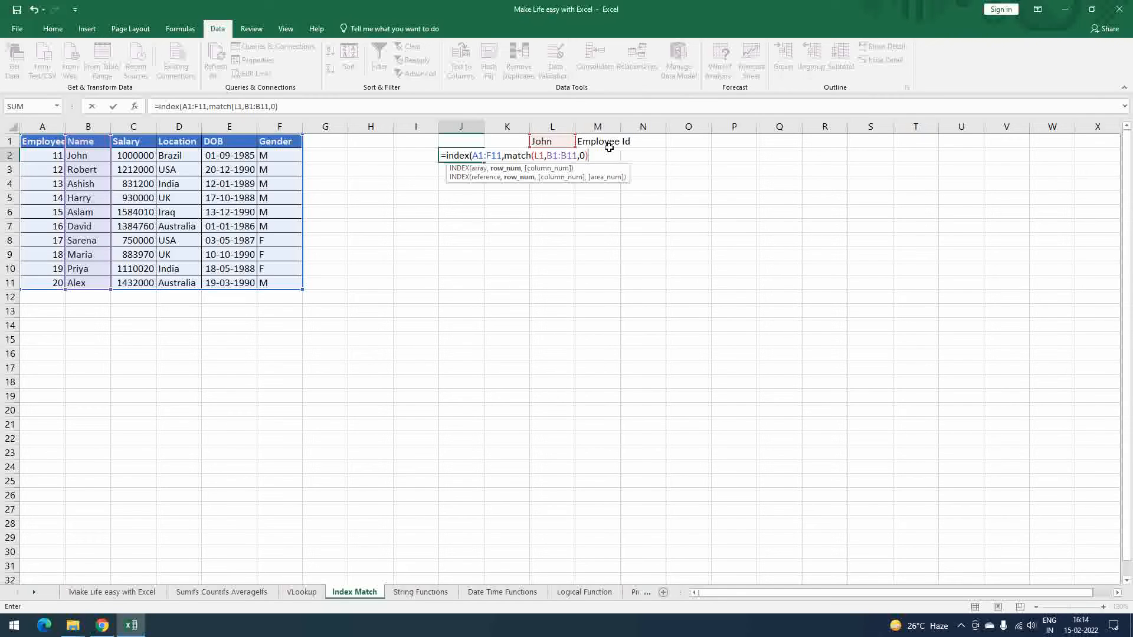
Complete J2's INDEX formula with MATCH(M1,A1:F1,0) as the column argument and accept the proposed closing-parenthesis correction
type(",")
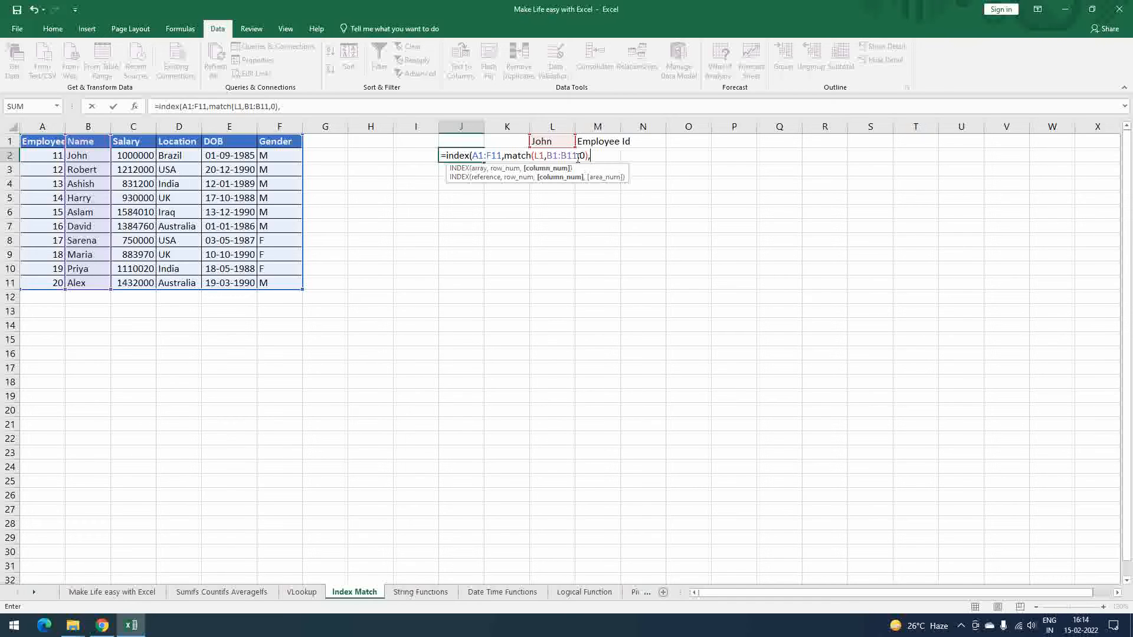
type("match(")
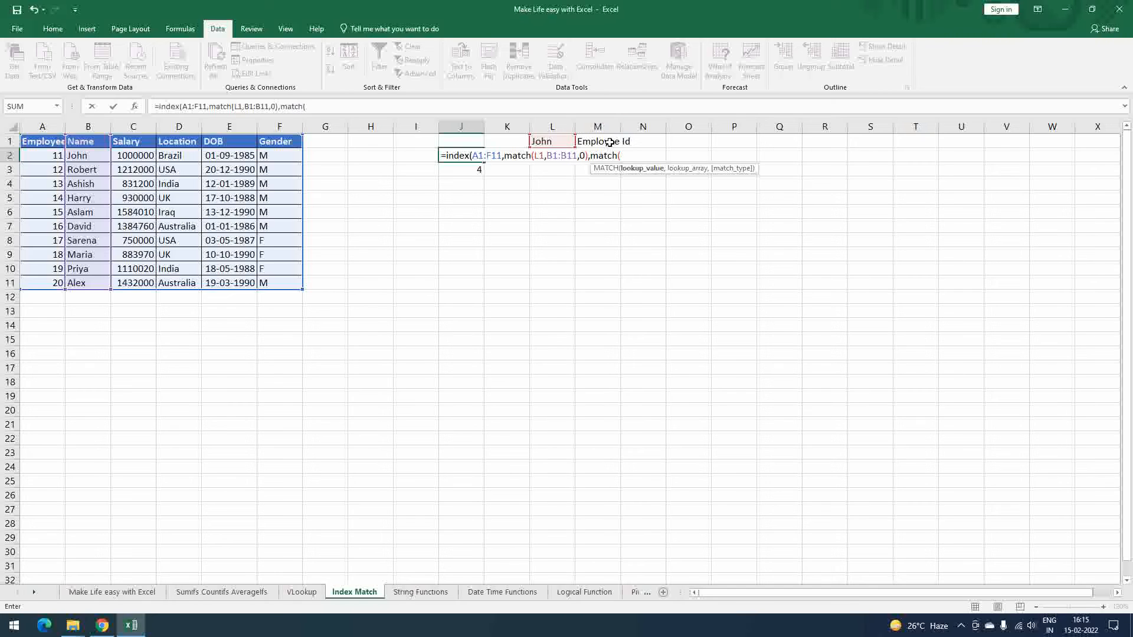
left_click(597, 139)
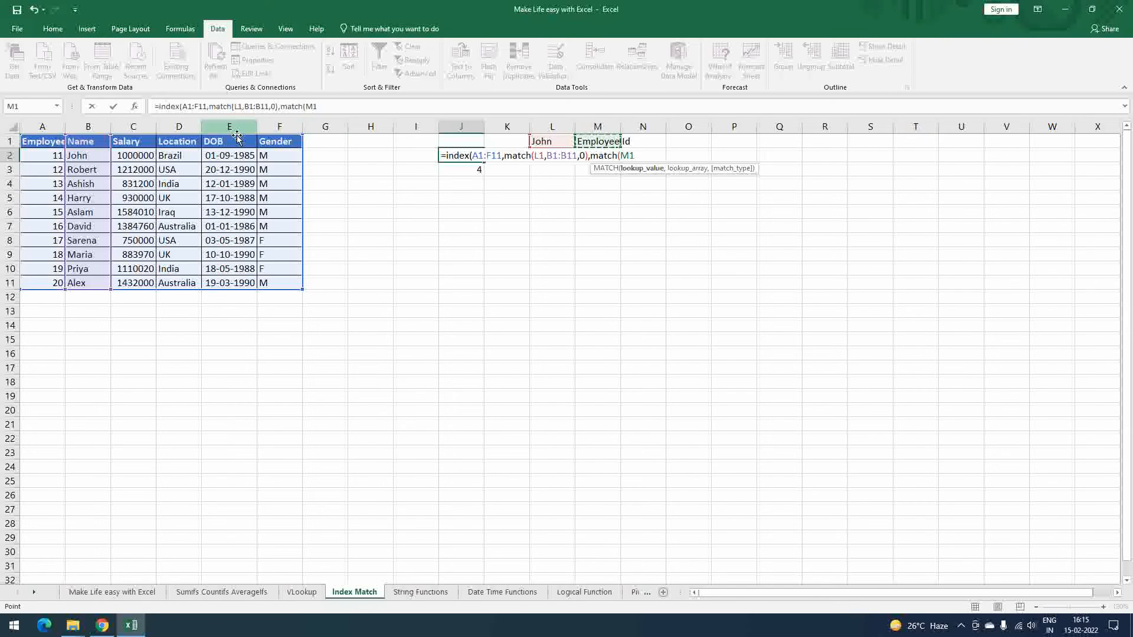
type(",")
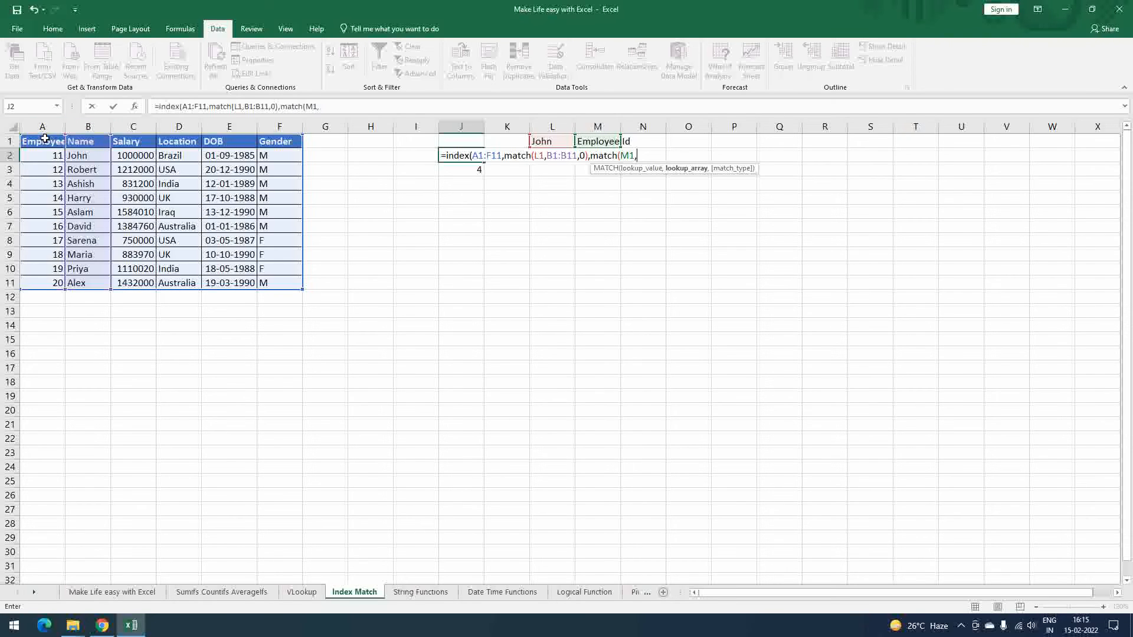
left_click_drag(41, 142, 284, 138)
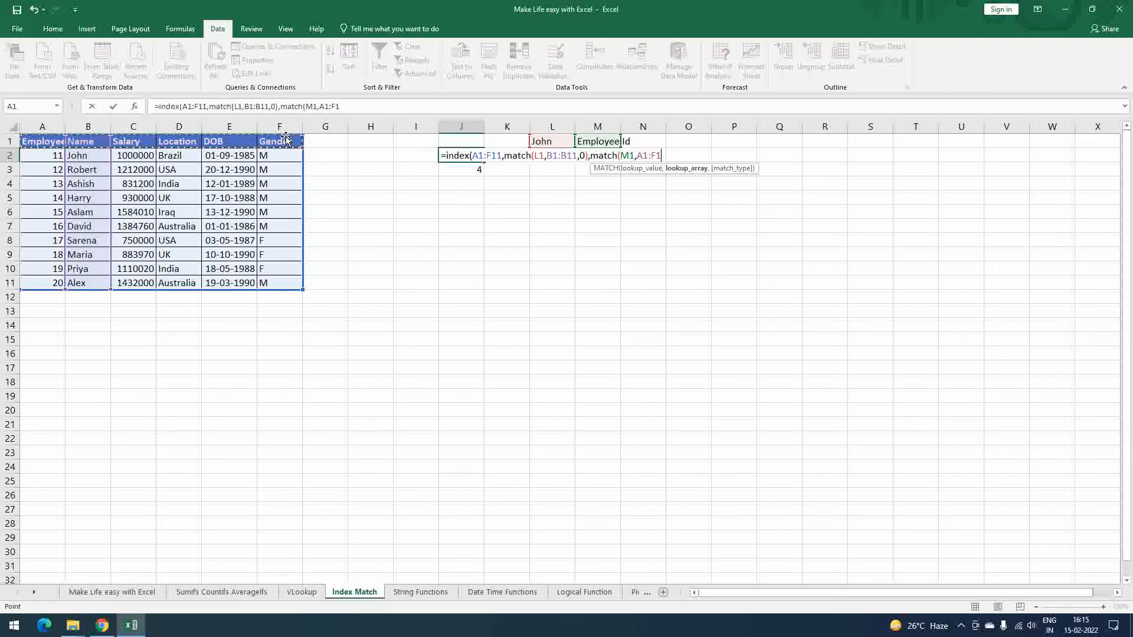
type(",0)")
key("Return")
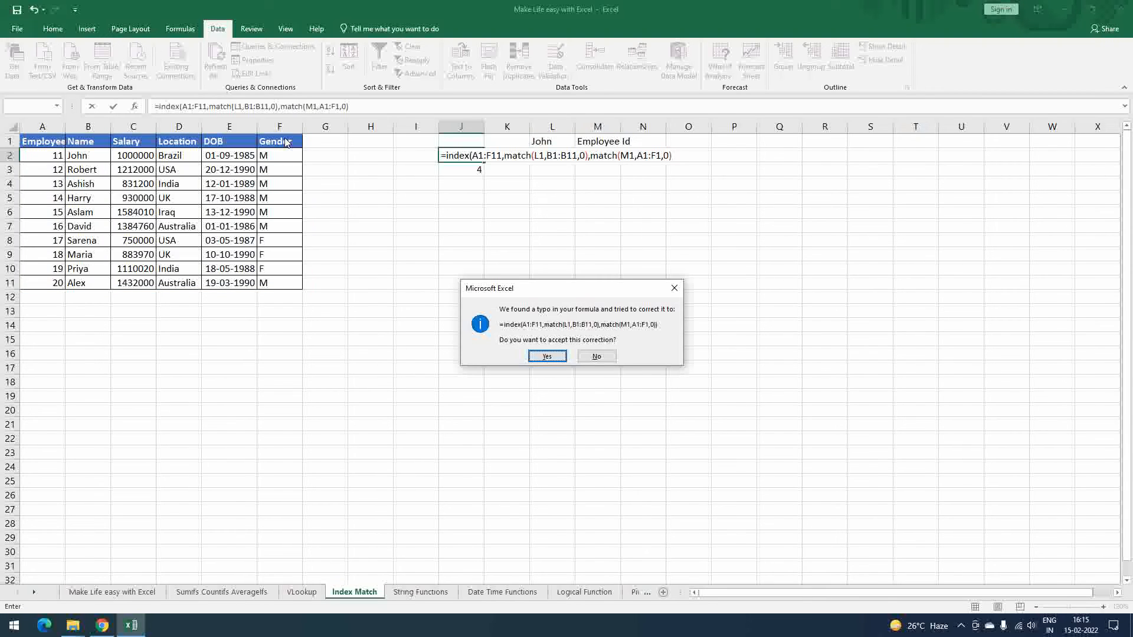
left_click(555, 356)
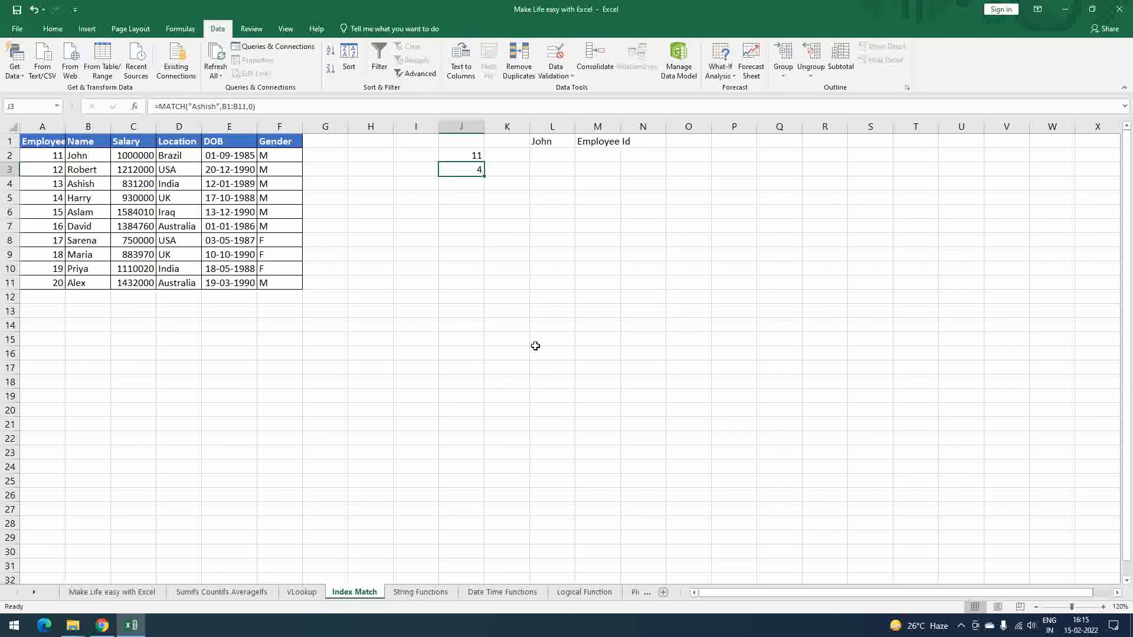
Clear the leftover MATCH formula from cell J3
left_click(462, 153)
key("Down")
key("Delete")
key("Up")
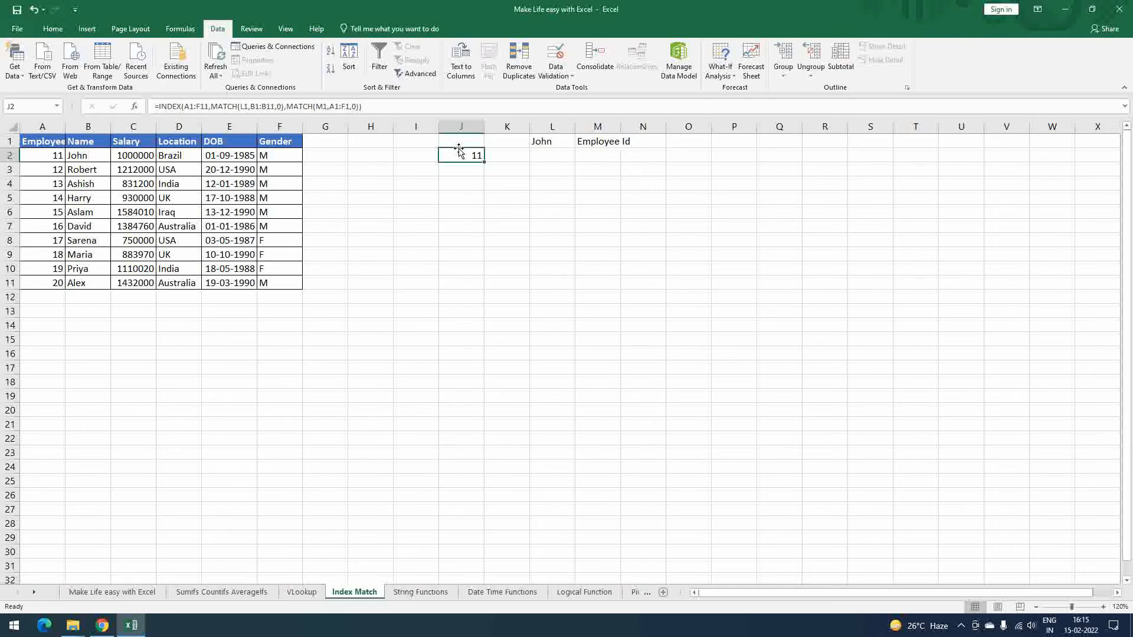
Widen columns L and M so the employee name and column header entries fit
left_click_drag(559, 125, 583, 124)
double_click(573, 125)
left_click(605, 141)
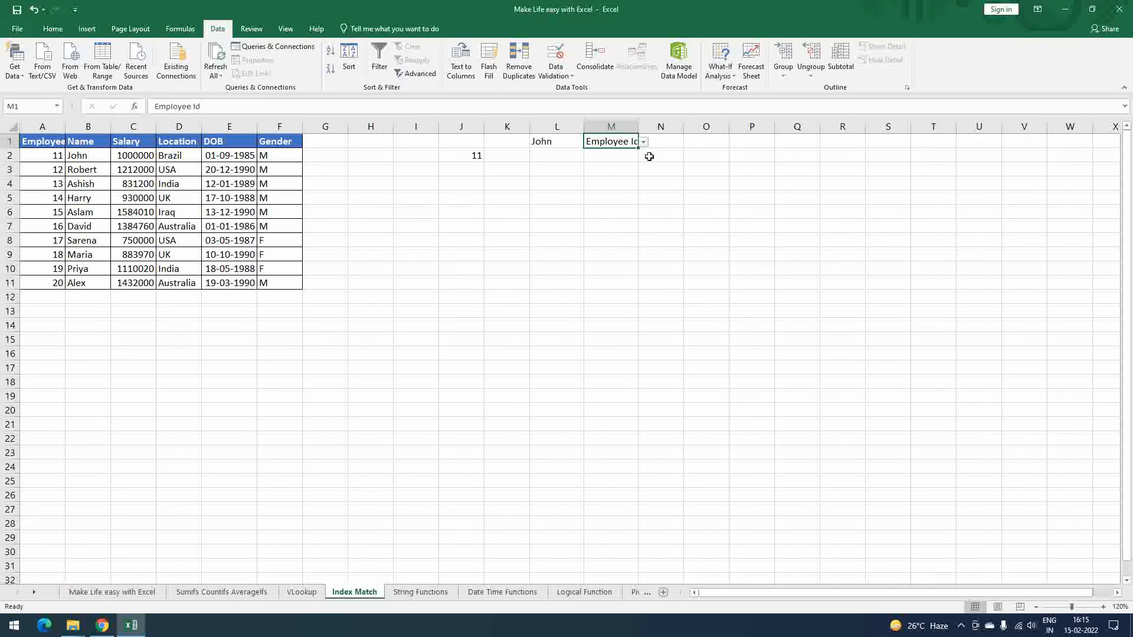
Choose Salary from the column-header drop-down list in M1
left_click(482, 156)
left_click(614, 142)
left_click(648, 142)
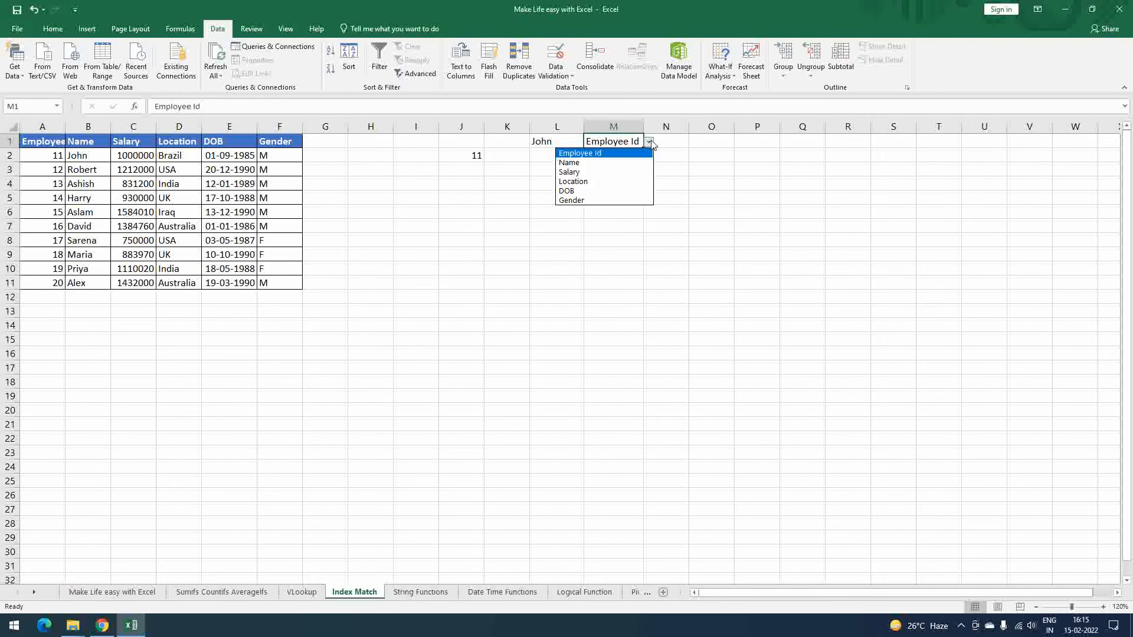
left_click(610, 172)
Give the lookup result cell J2 a light gold fill
left_click(463, 156)
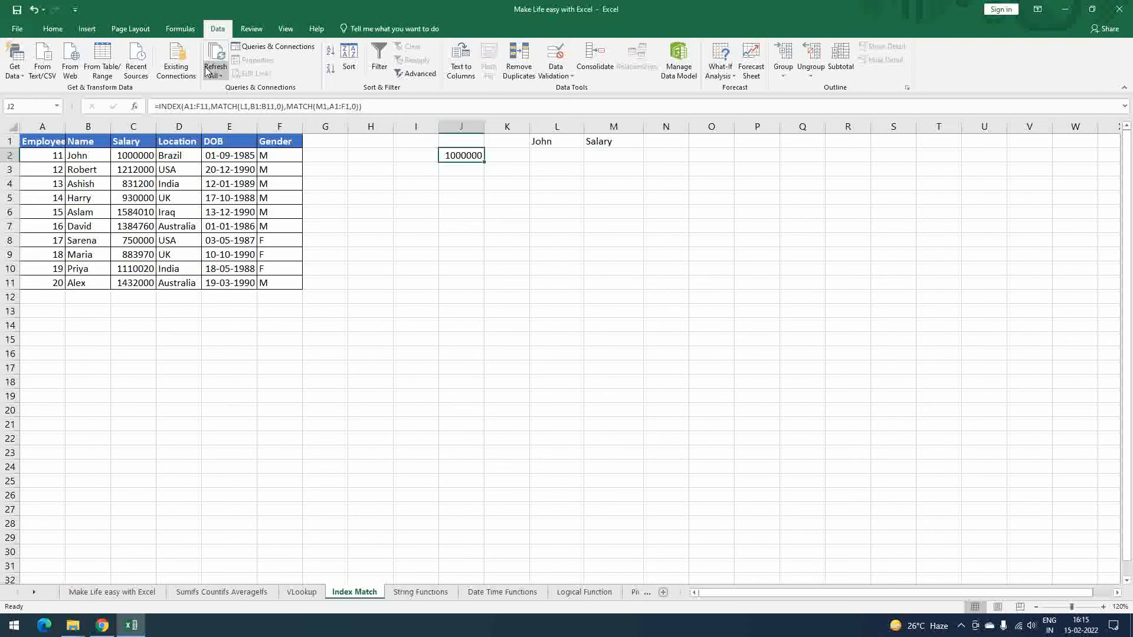
left_click(52, 28)
left_click(181, 68)
left_click(533, 224)
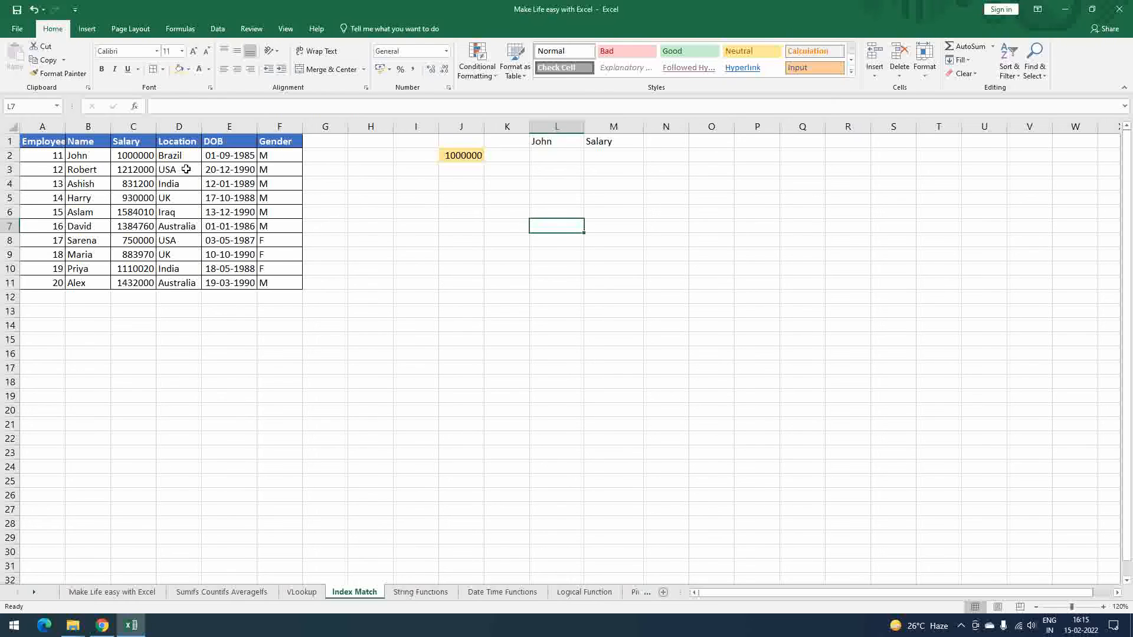
Highlight the first employee's name and salary in B2:C2, and choose Location from the drop-down list in M1
left_click_drag(75, 155, 150, 157)
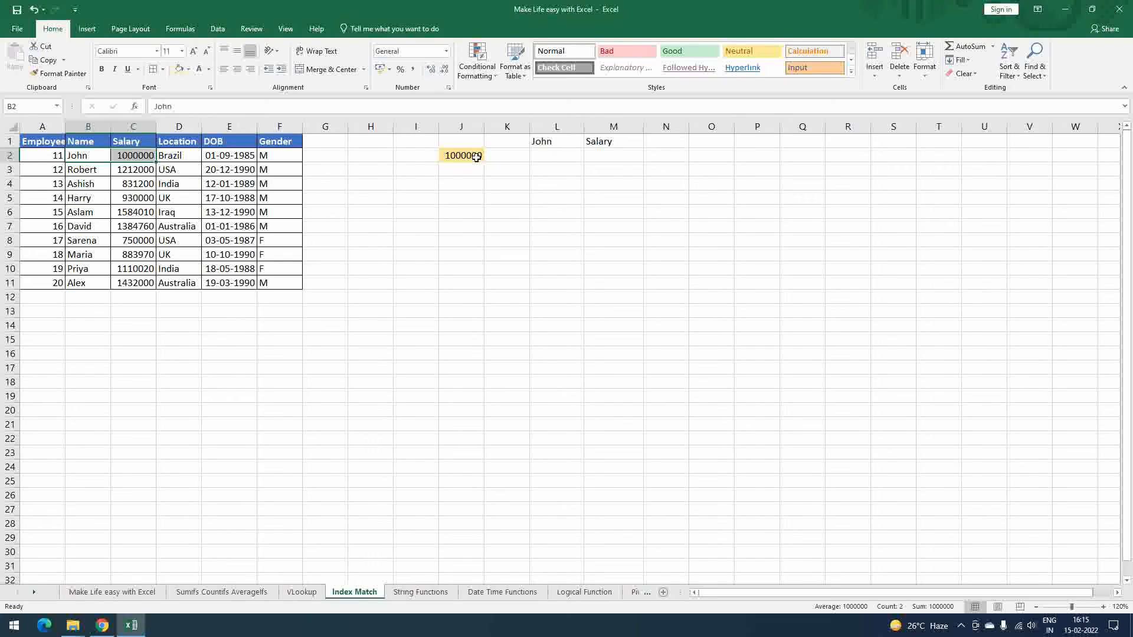
left_click(601, 142)
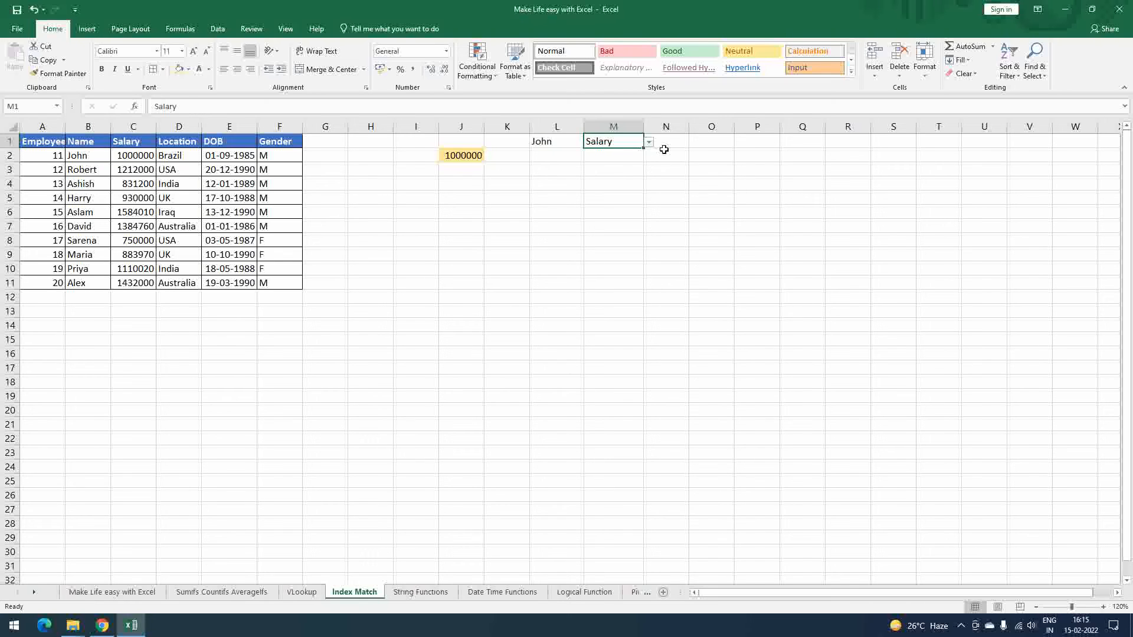
left_click(649, 142)
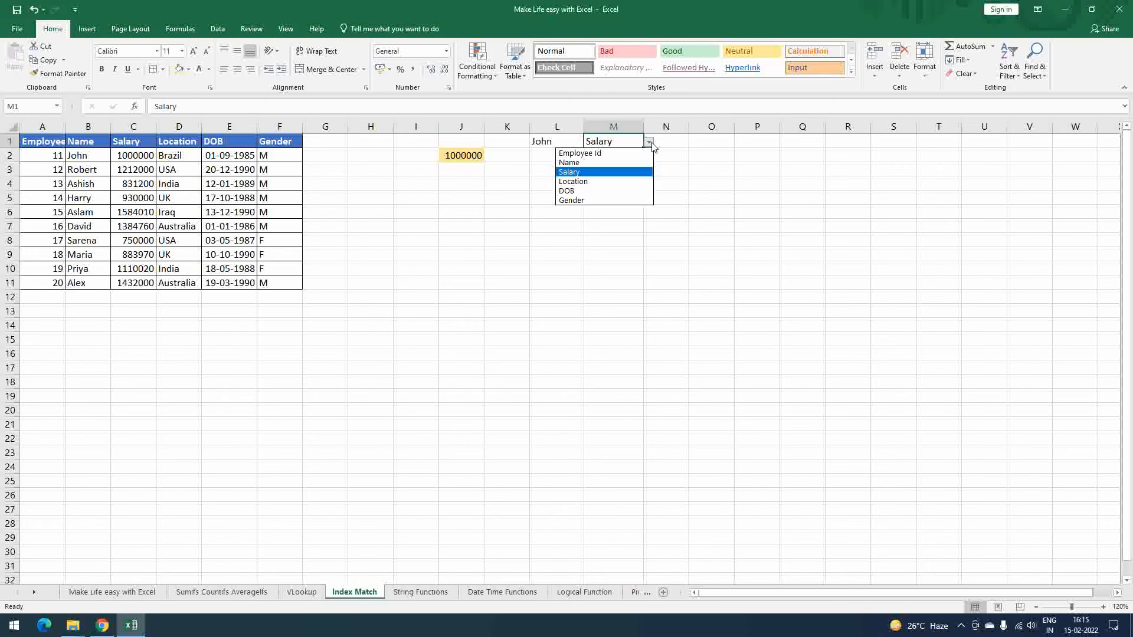
left_click(603, 181)
left_click(462, 154)
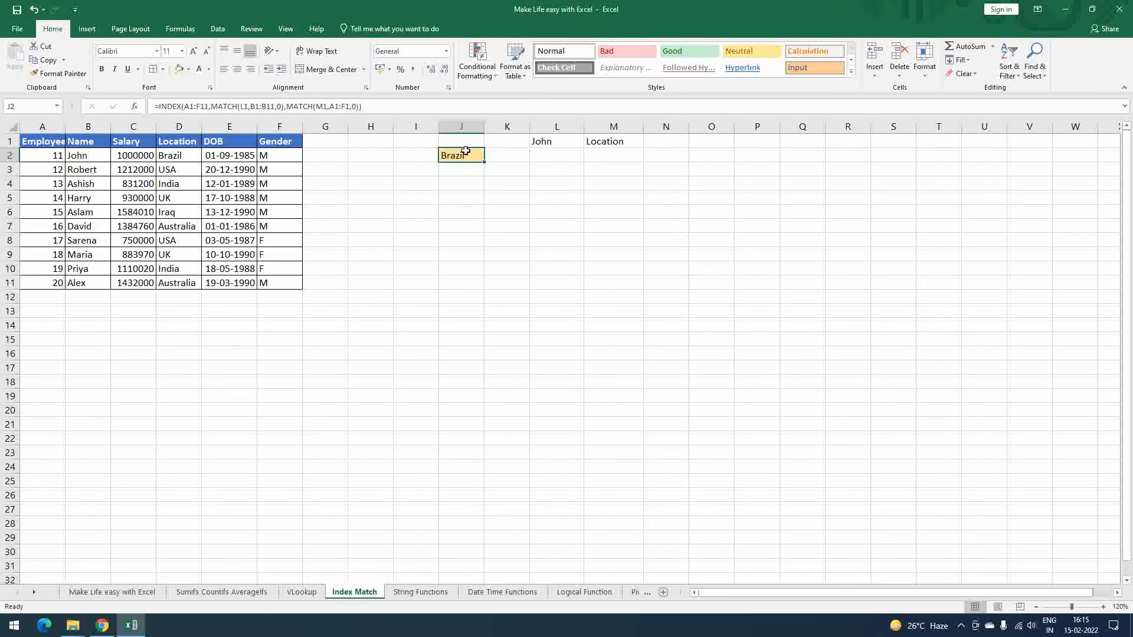
Choose the fourth employee's name in L1 and Gender in M1, checking the lookup result in J2 each time
left_click(552, 141)
left_click(590, 143)
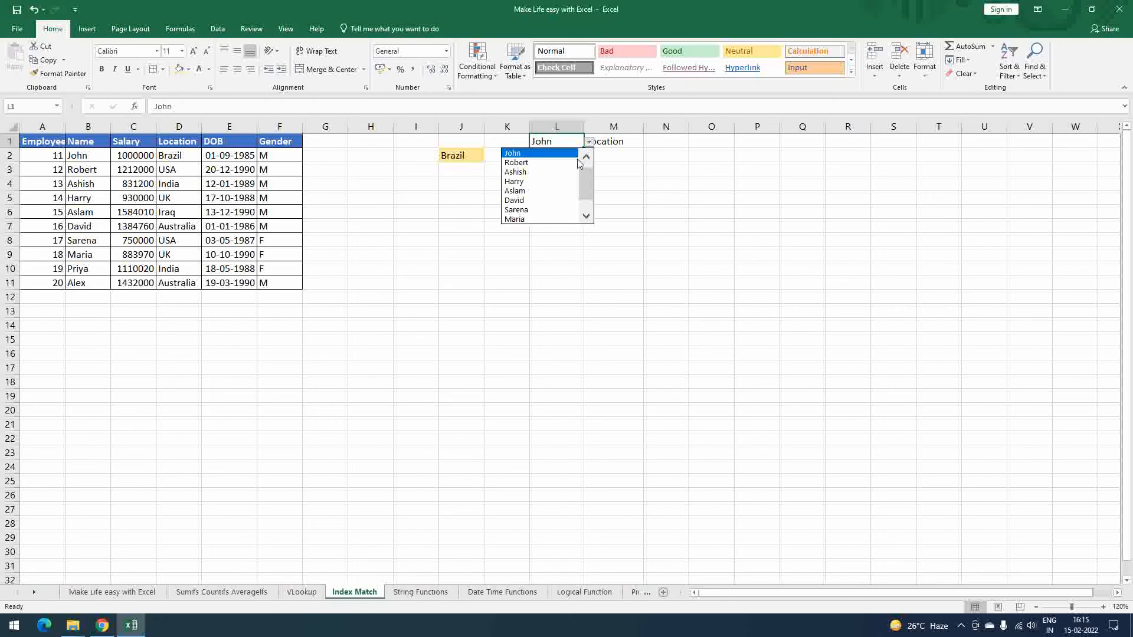
left_click(549, 182)
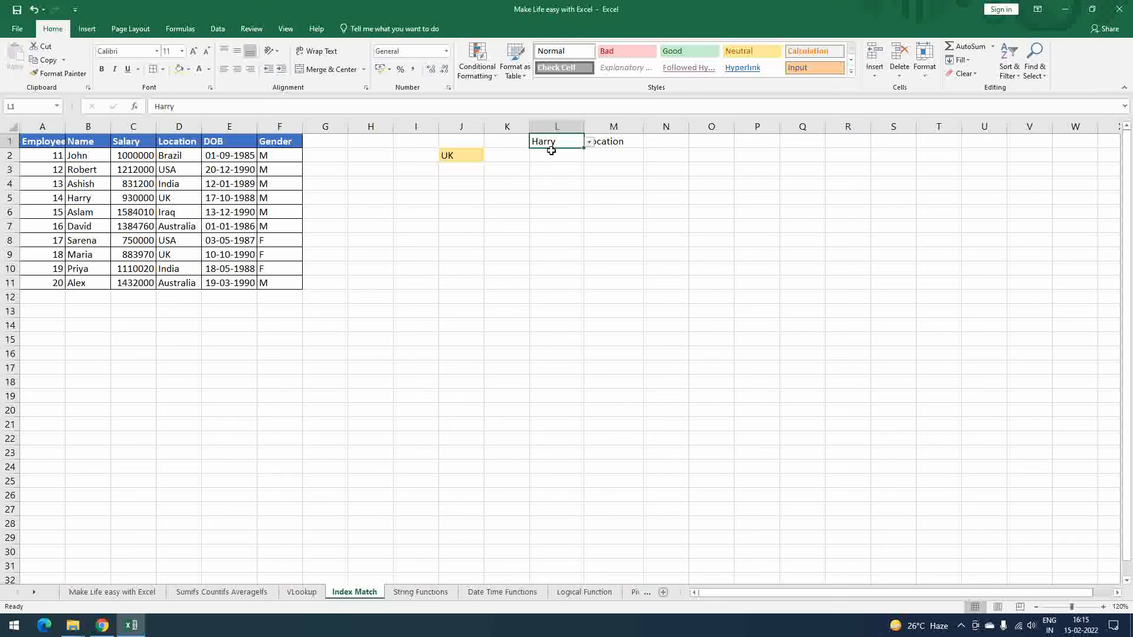
left_click(463, 156)
left_click(613, 146)
left_click(650, 142)
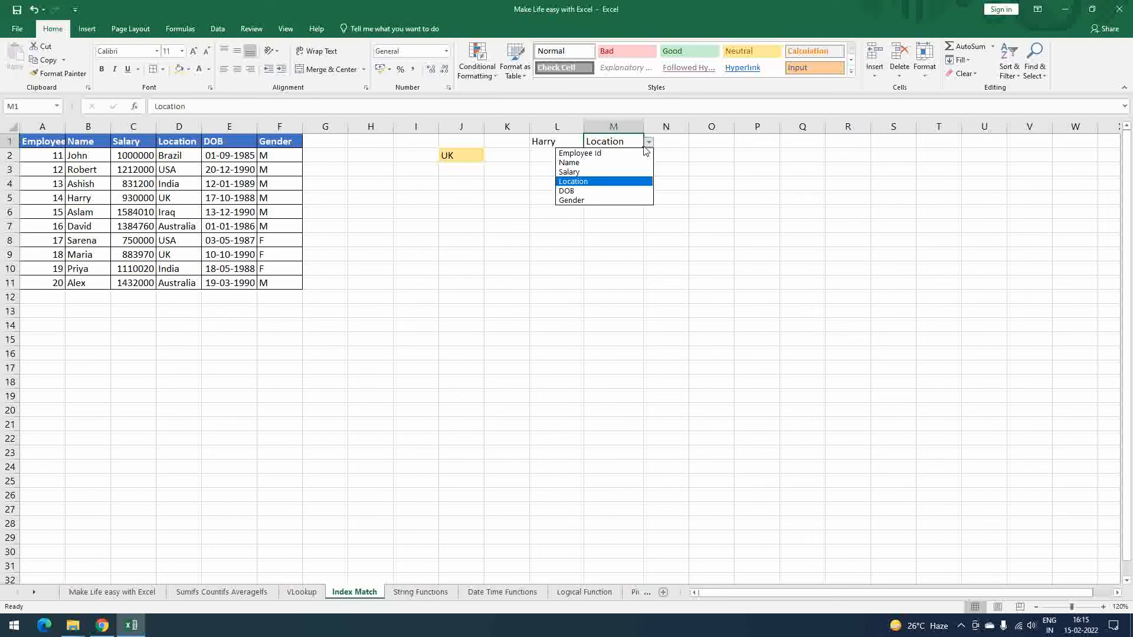
left_click(597, 201)
left_click(472, 158)
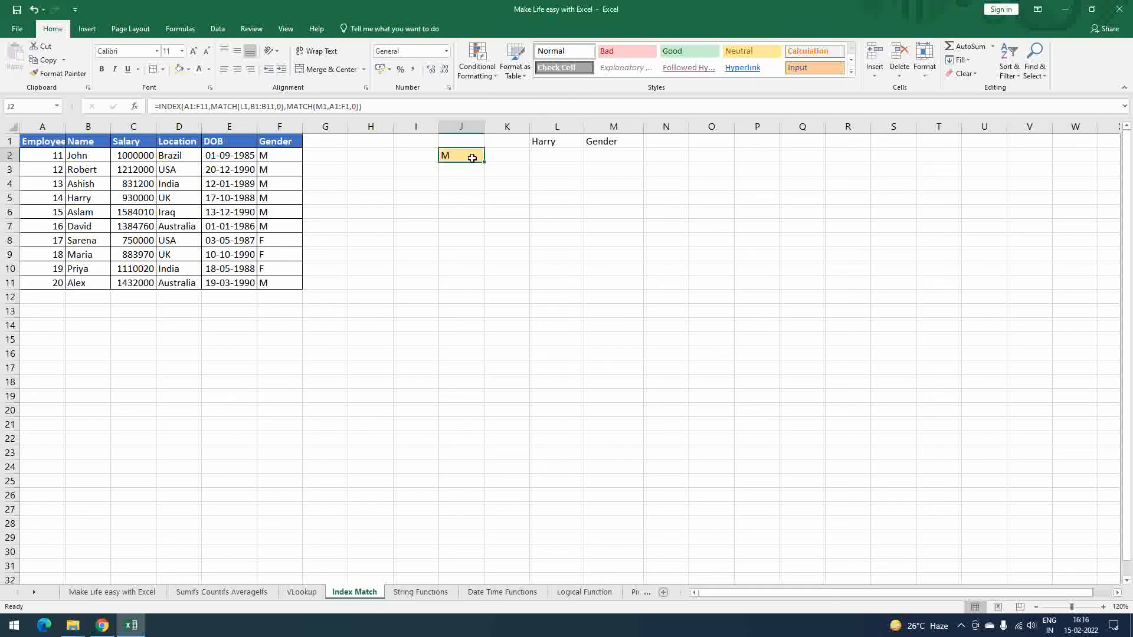
Choose the ninth employee's name in L1 and Employee Id in M1 from their drop-down lists
left_click(549, 142)
left_click(589, 143)
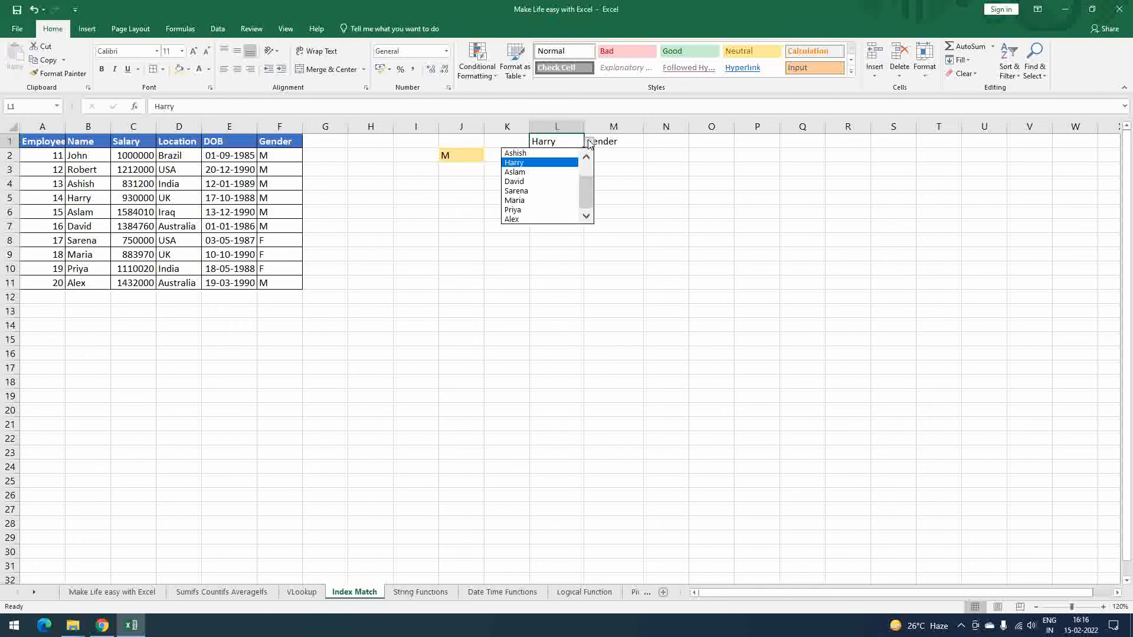
left_click(532, 210)
left_click(465, 157)
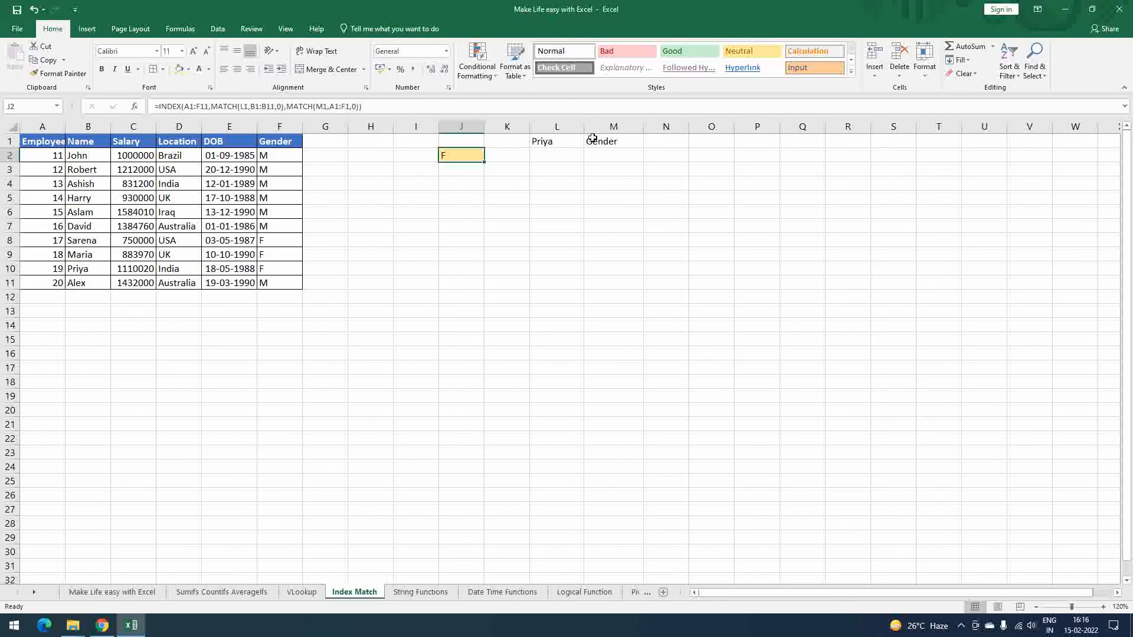
left_click(617, 141)
left_click(649, 143)
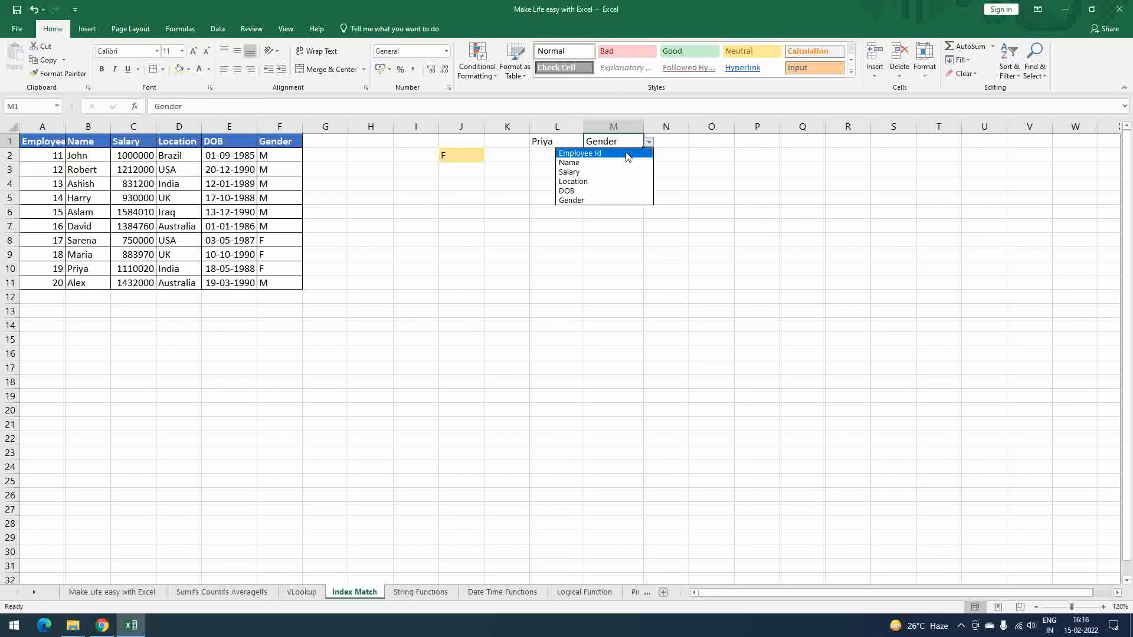
left_click(592, 157)
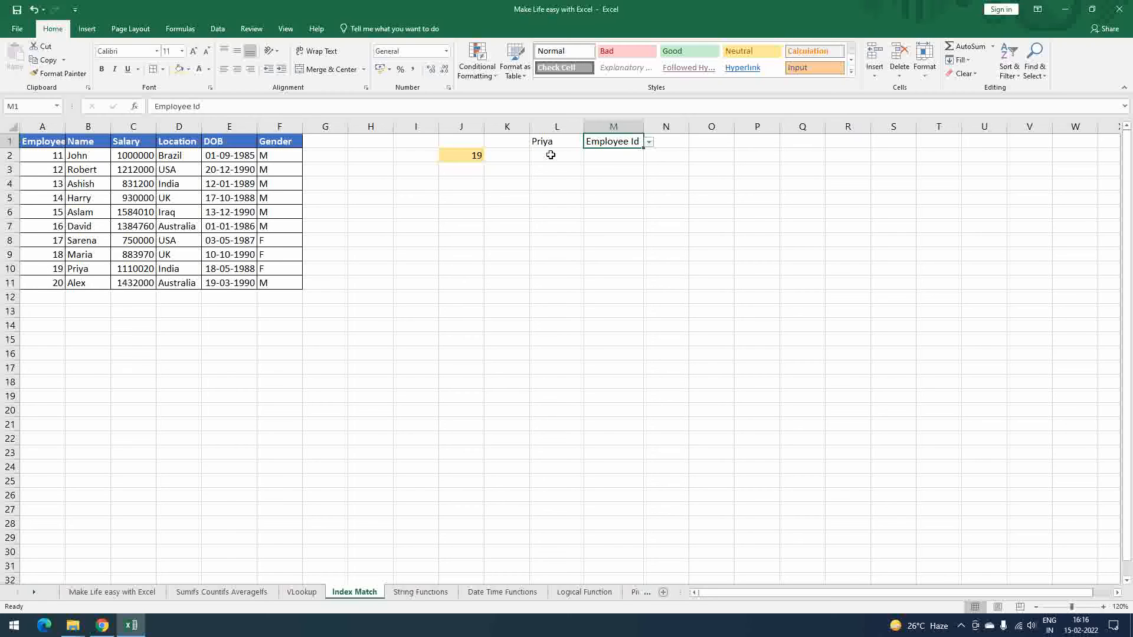
left_click_drag(554, 142, 588, 137)
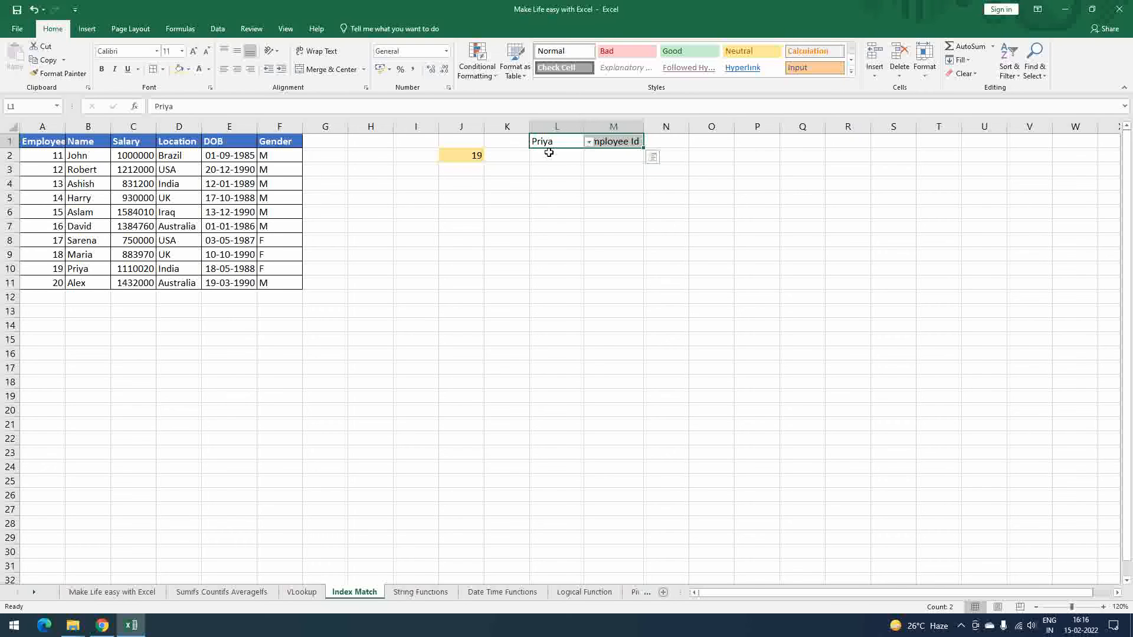
left_click(591, 165)
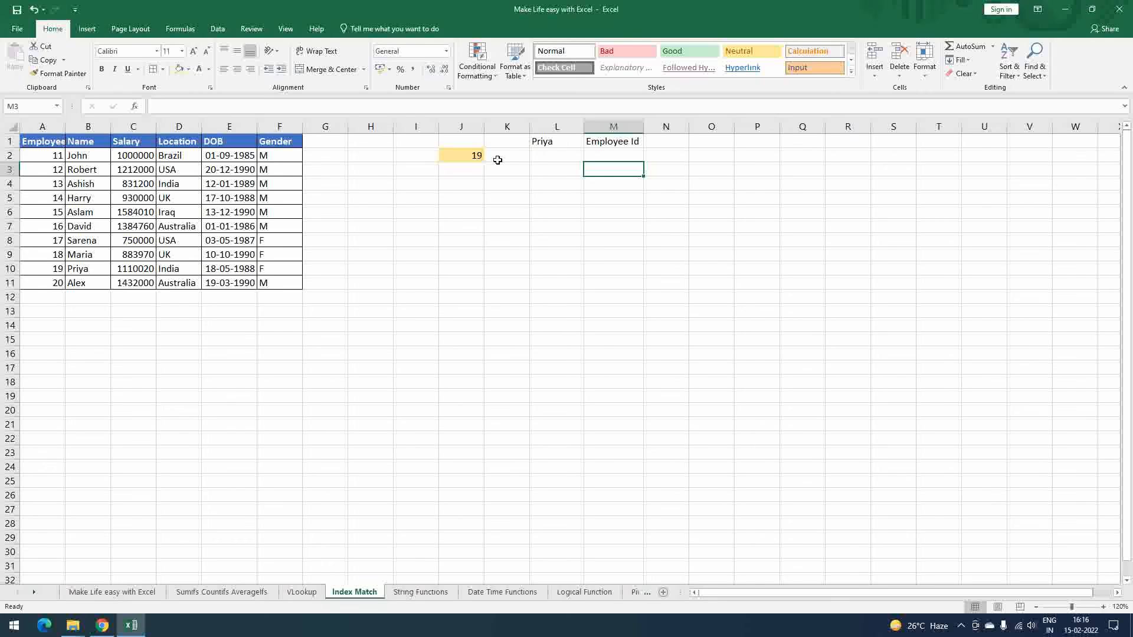
Highlight the Name column, then choose the seventh employee's name in L1 and Salary in M1
left_click(569, 142)
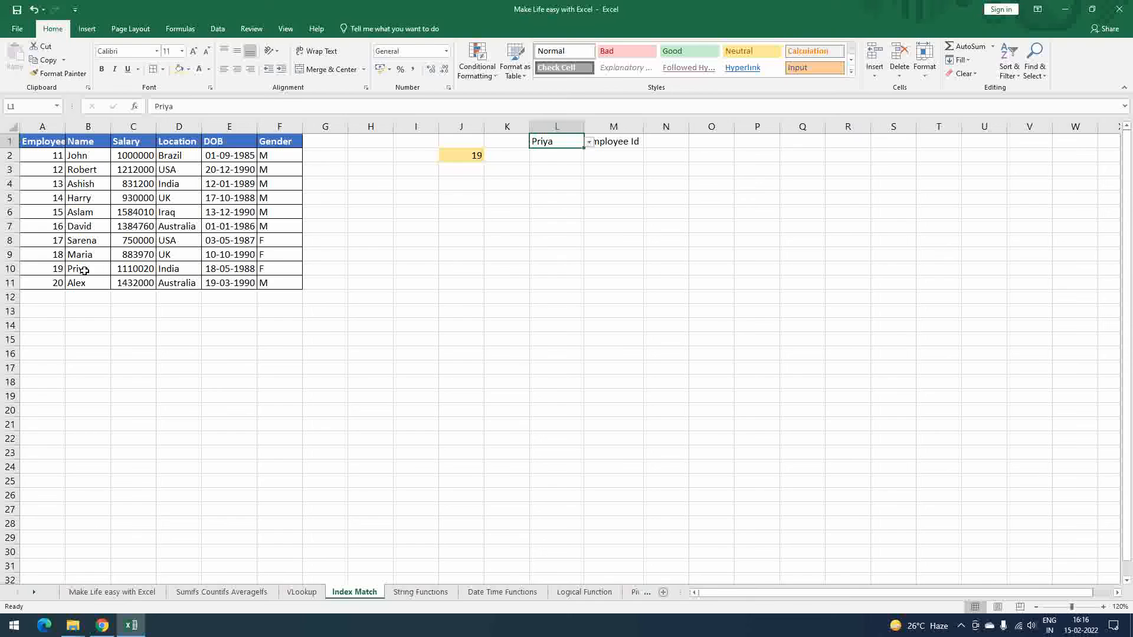
left_click_drag(97, 125, 78, 282)
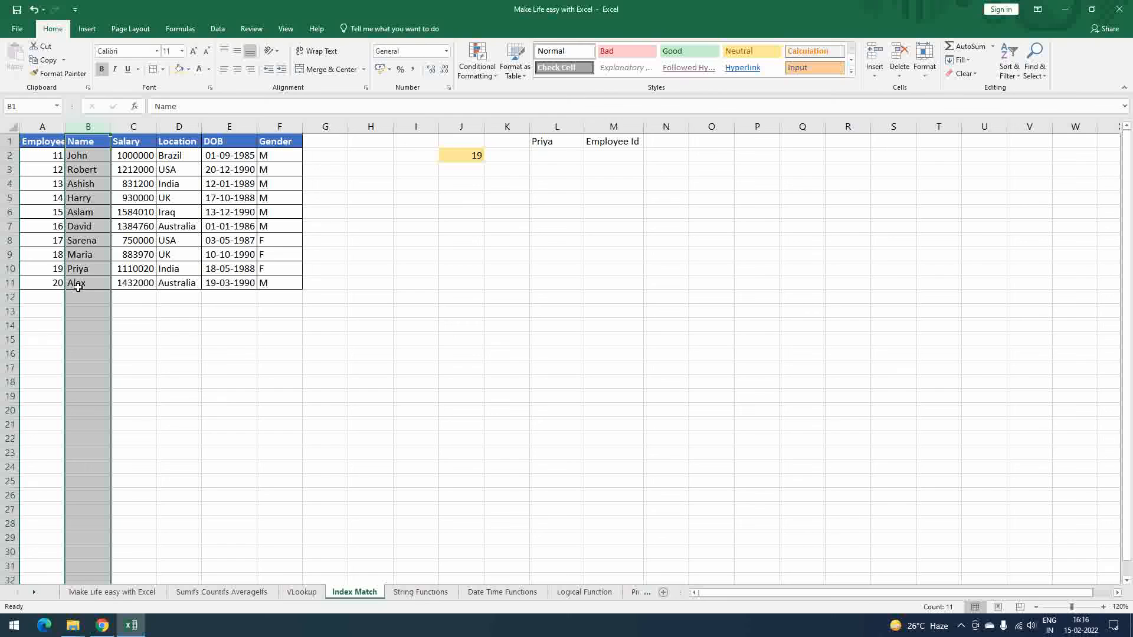
left_click(569, 143)
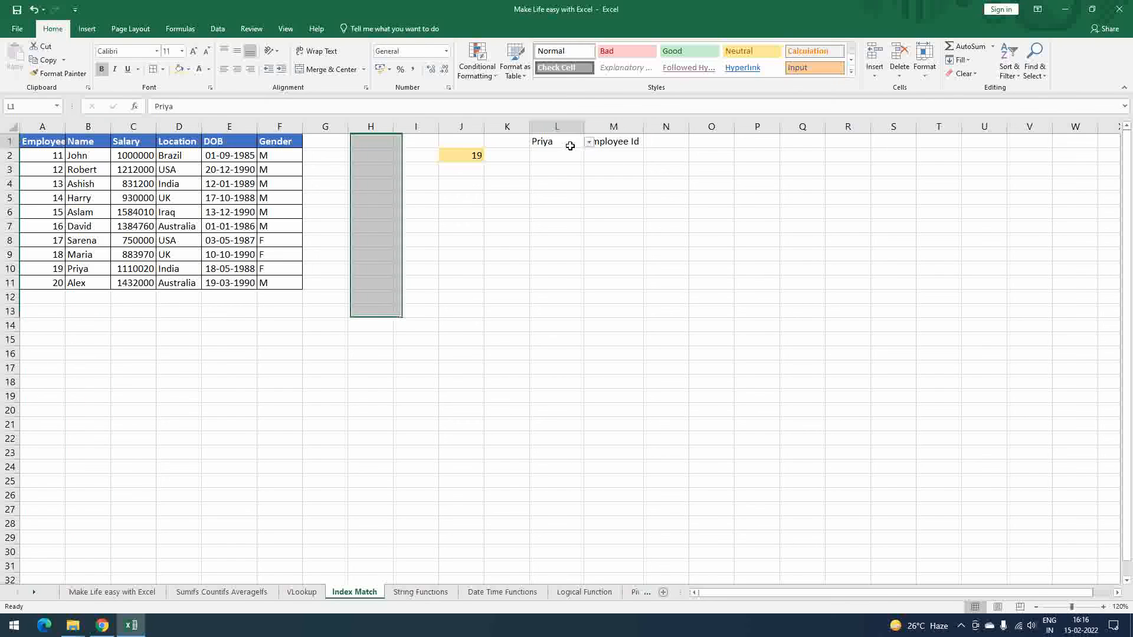
left_click(589, 142)
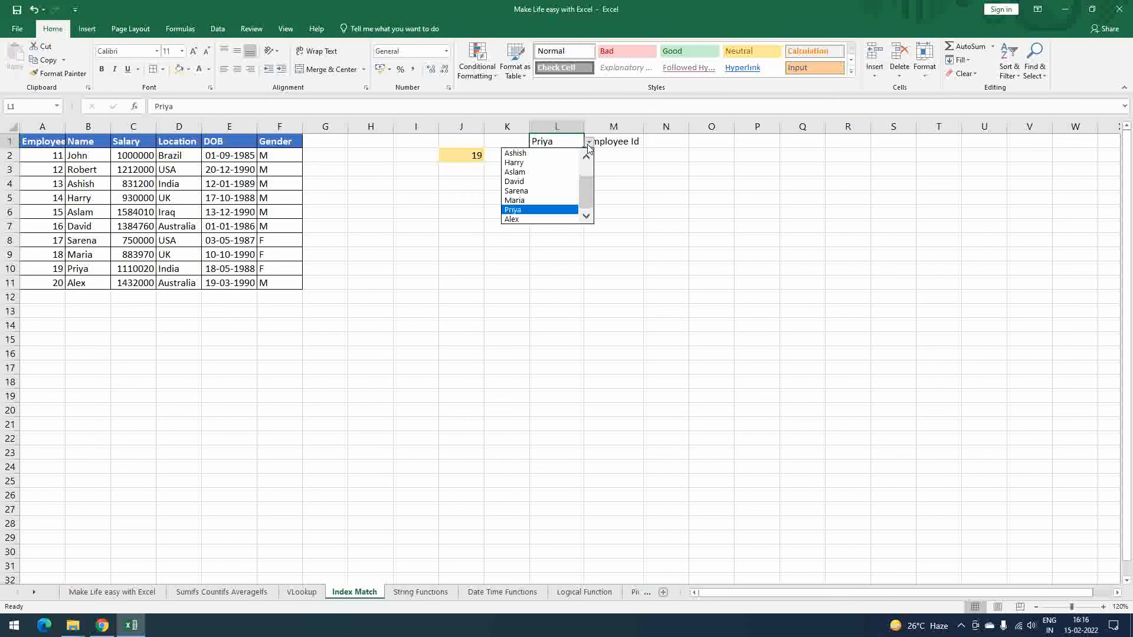
left_click(528, 190)
left_click(640, 142)
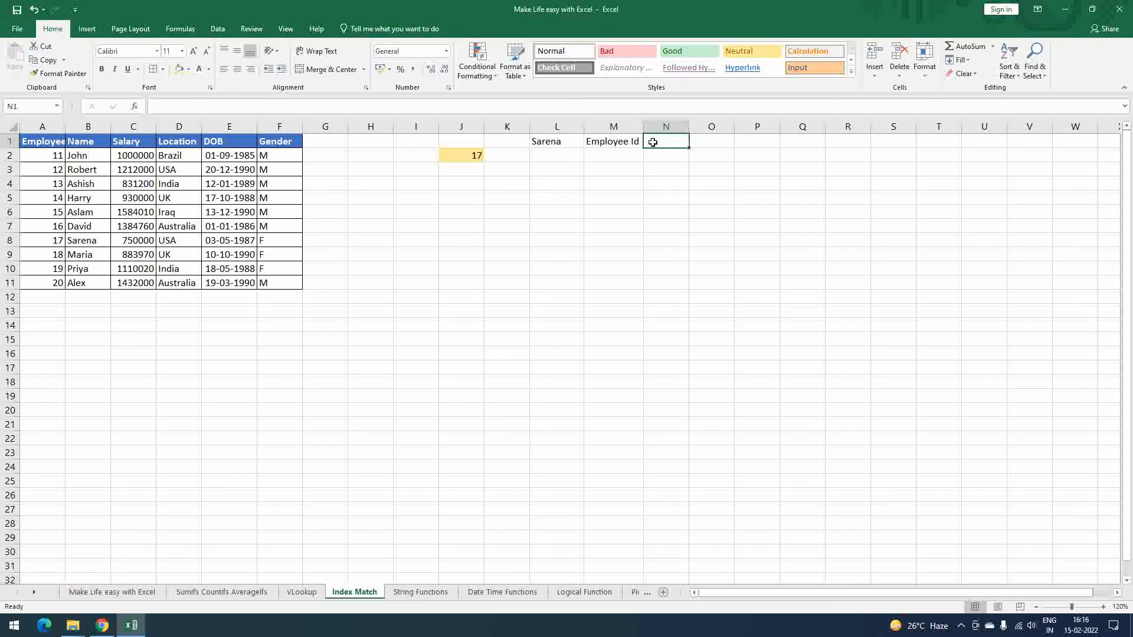
left_click(649, 143)
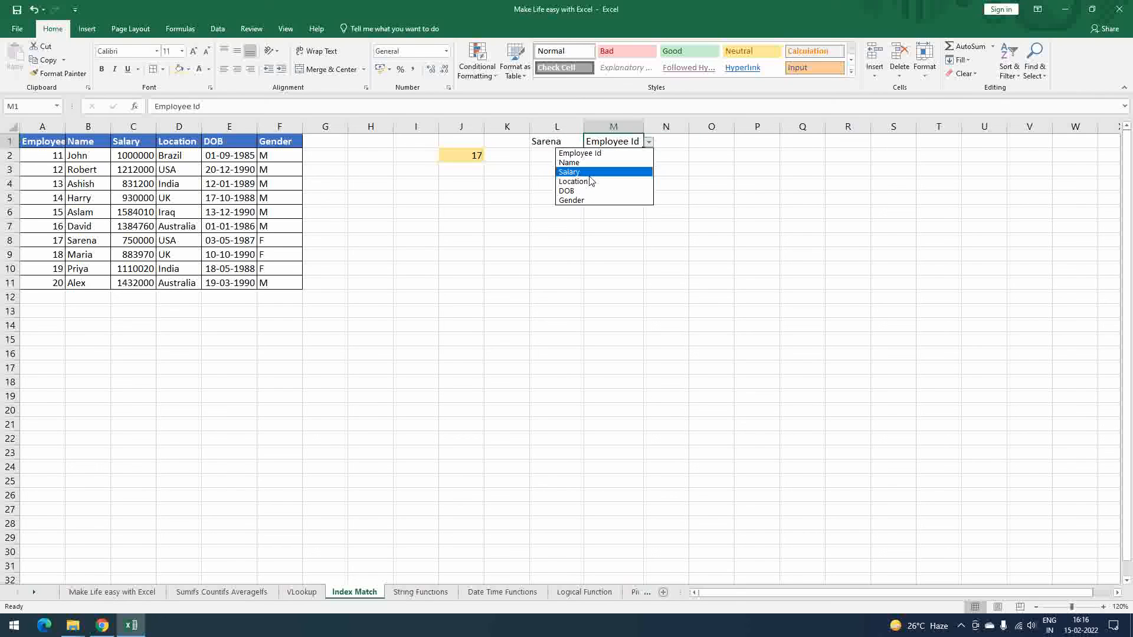
left_click(578, 173)
Review the inputs L1 and M1, and examine the A1:F11 array and MATCH arguments inside J2's formula
mouse_move(558, 140)
left_mouse_down()
mouse_move(561, 193)
mouse_move(558, 142)
left_mouse_up()
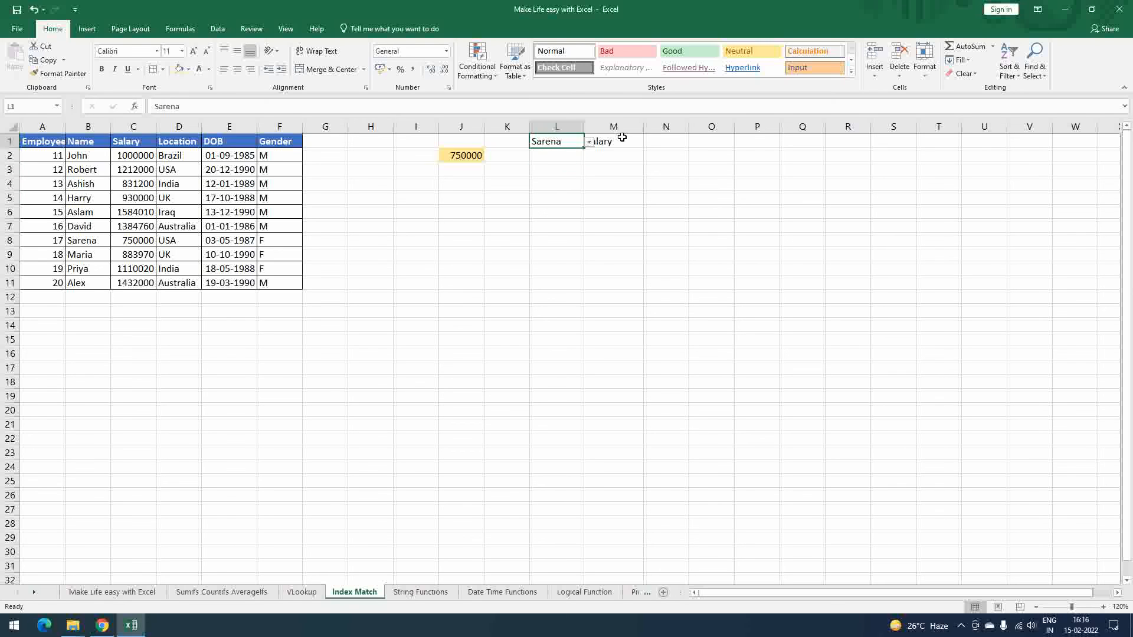
left_click(622, 137)
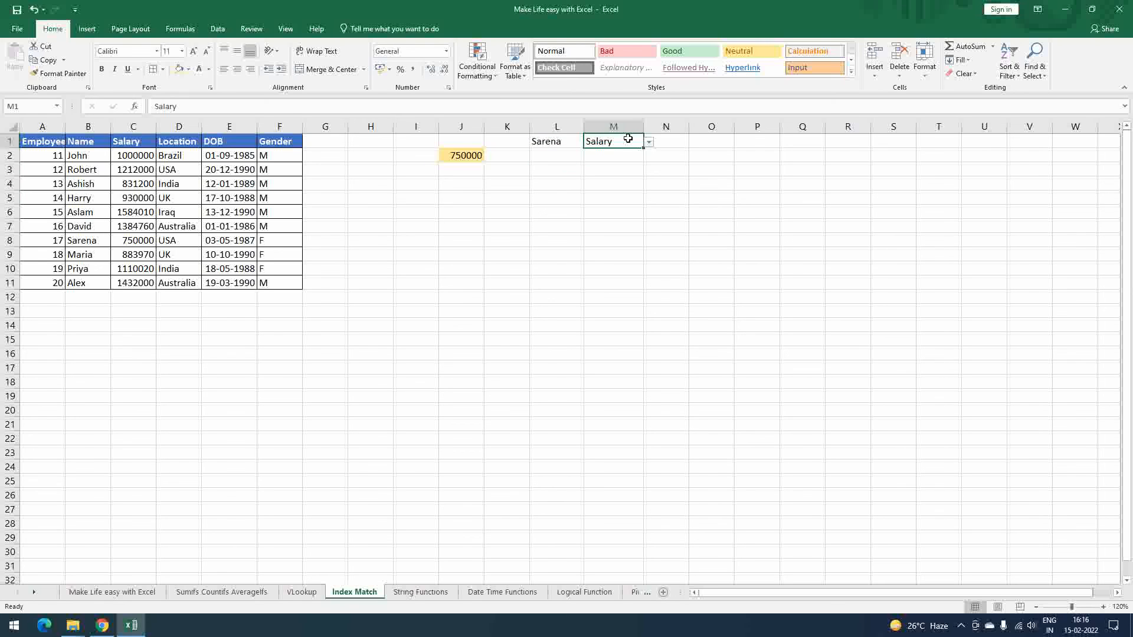
left_click(460, 157)
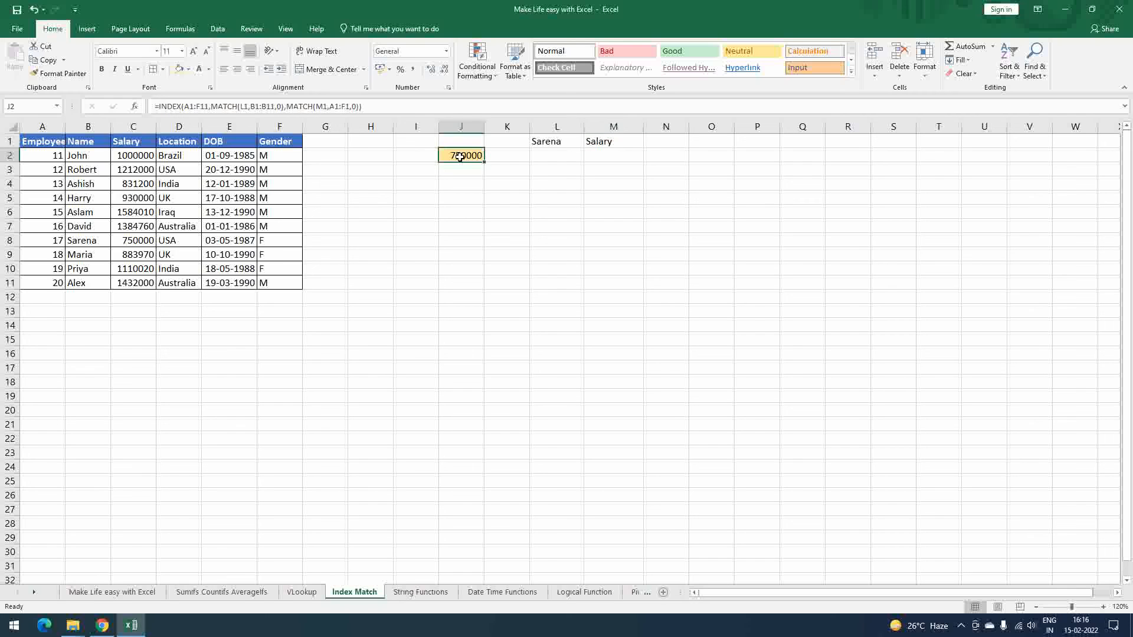
double_click(460, 157)
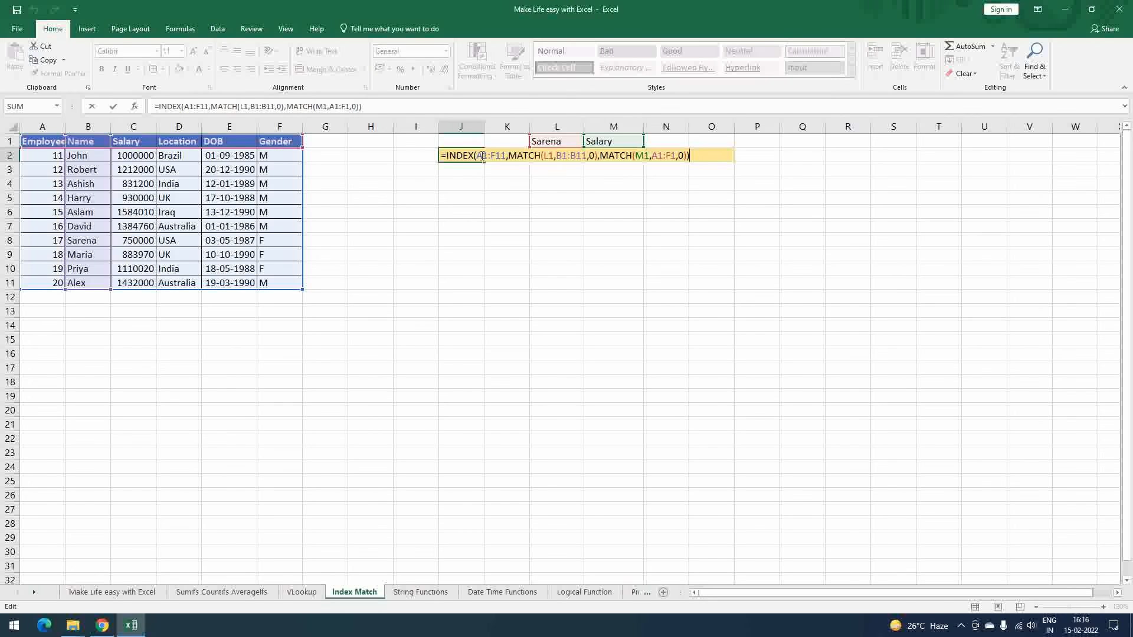
left_click_drag(481, 156, 507, 156)
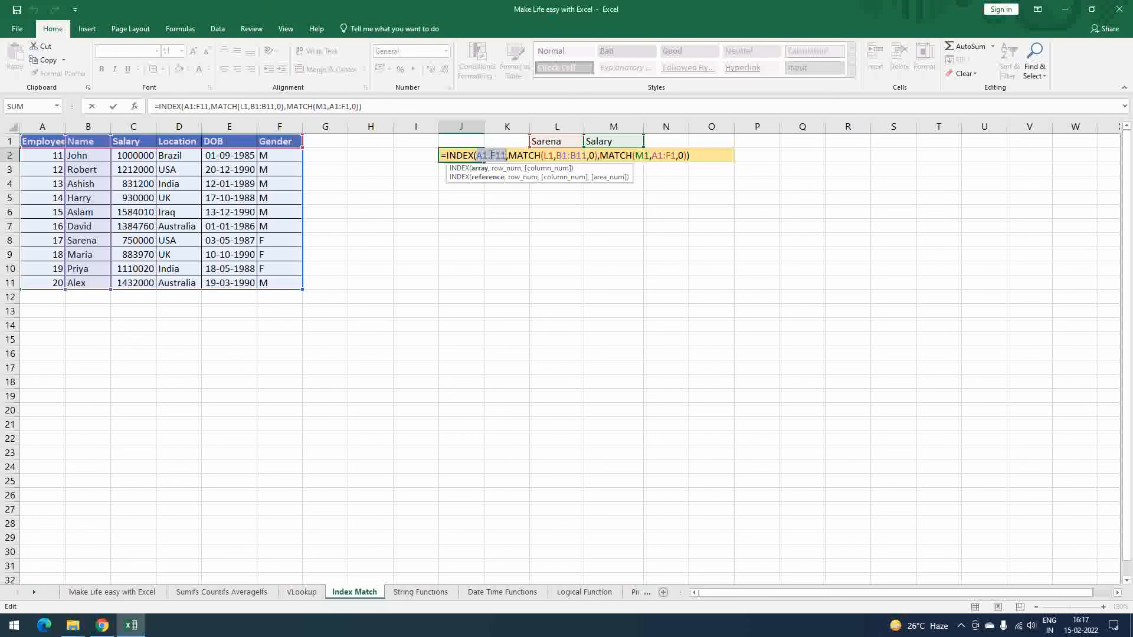
left_click_drag(508, 156, 687, 156)
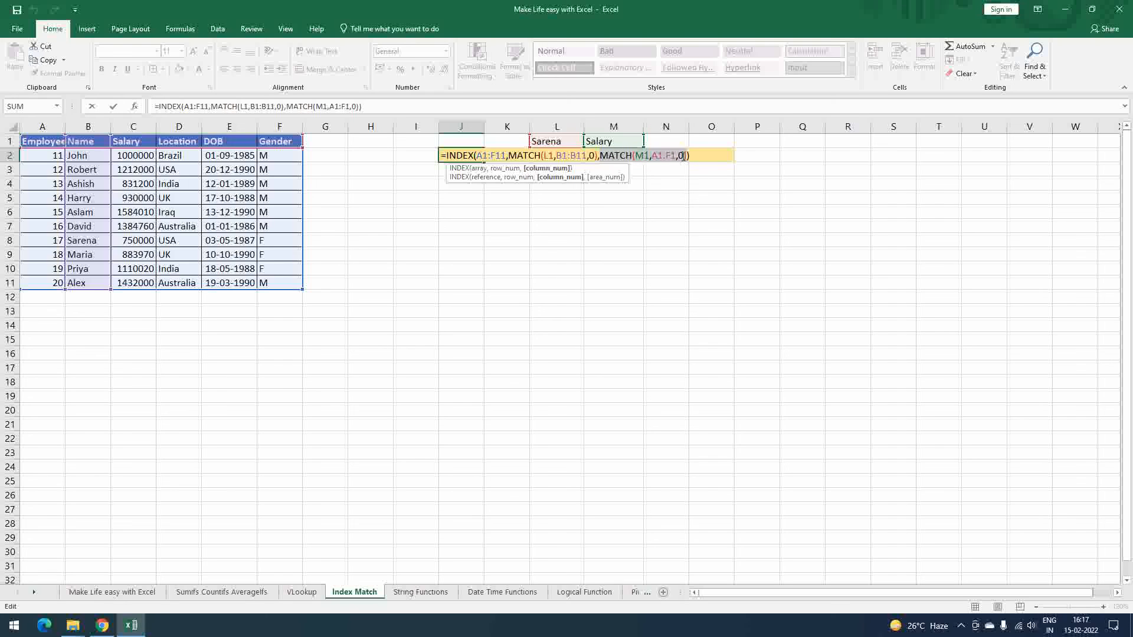